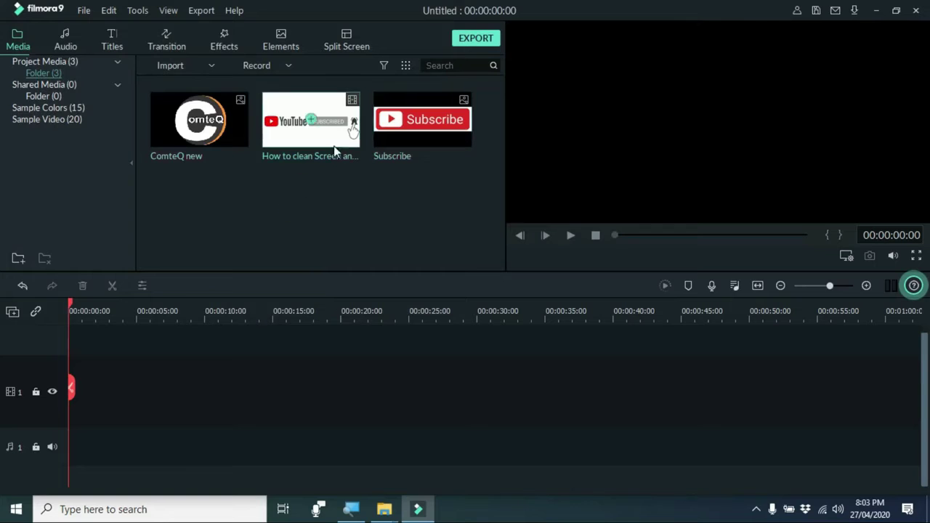
Place the How to clean Screen video at the start of video track 1 and move the playhead to 00:01:24:12.
drag(322, 152, 67, 402)
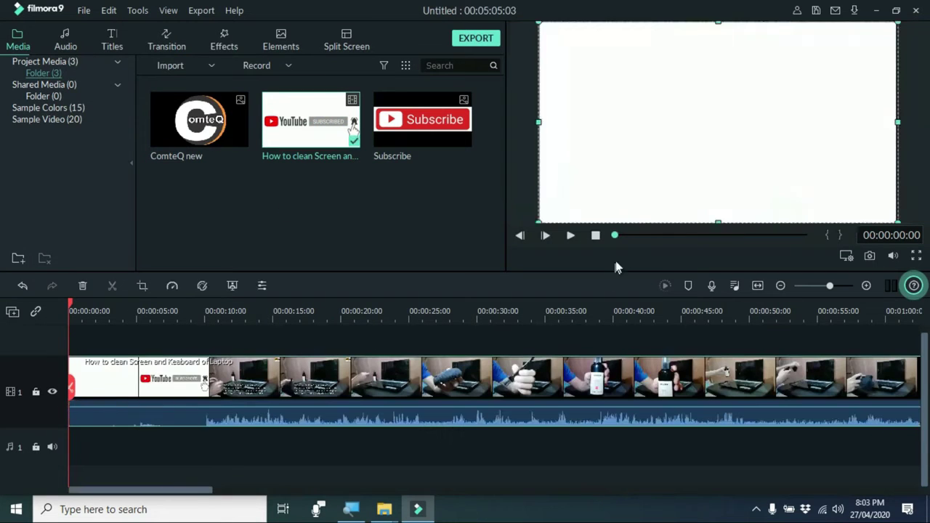
click(653, 234)
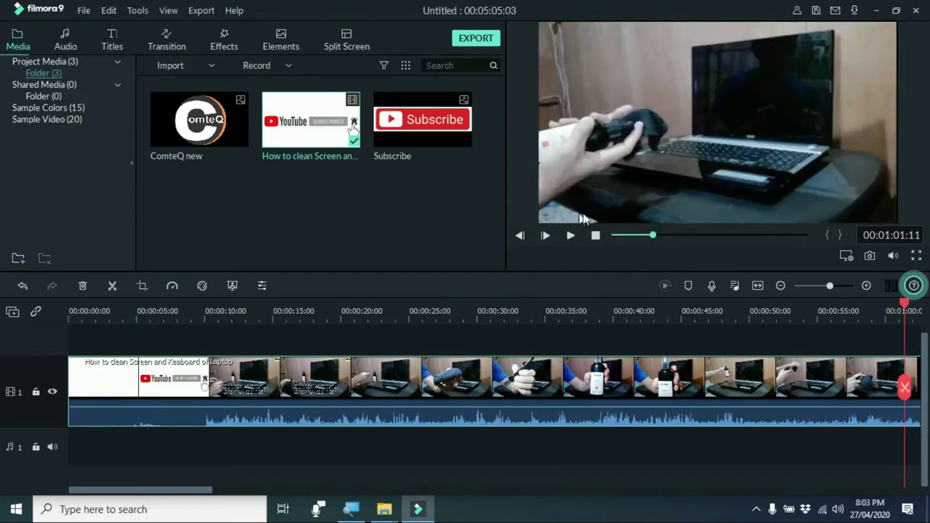
drag(650, 235, 666, 234)
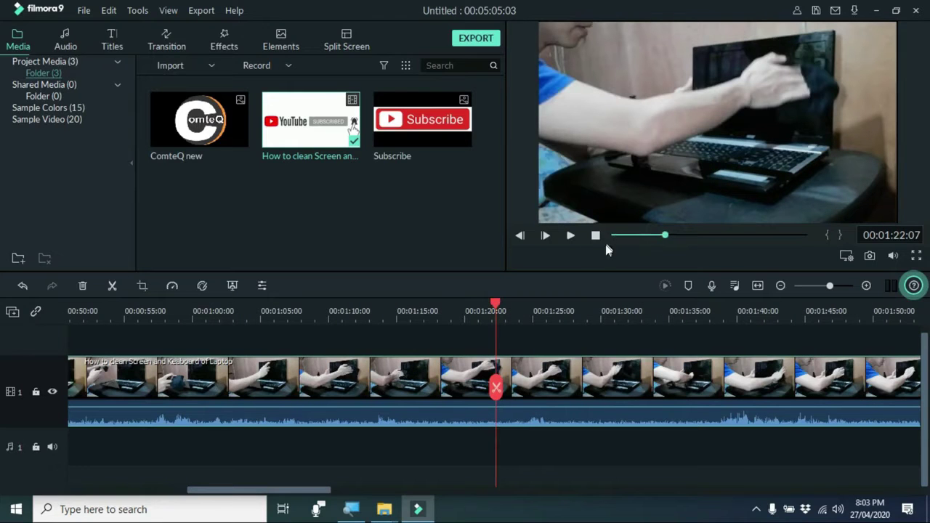
mouse_move(499, 311)
mouse_down()
mouse_move(517, 308)
mouse_move(505, 308)
mouse_up()
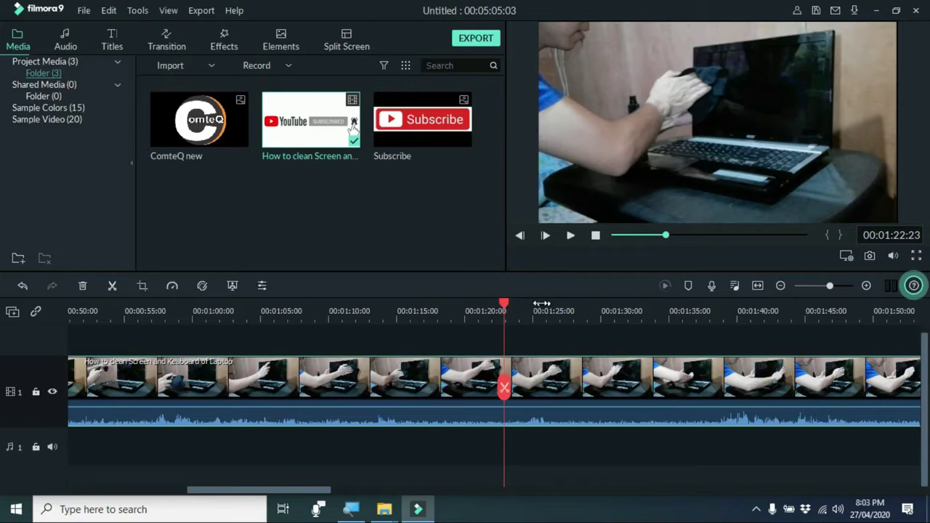
drag(507, 310, 523, 308)
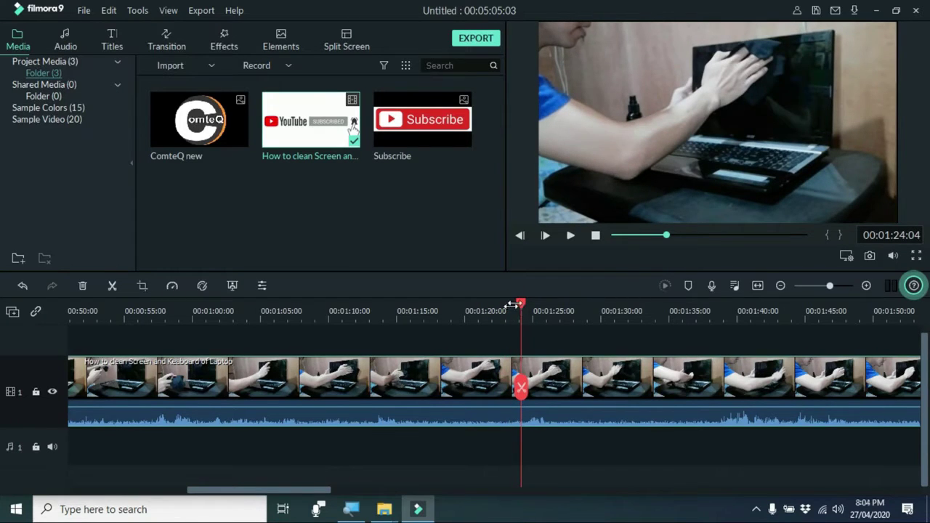
drag(522, 307, 528, 308)
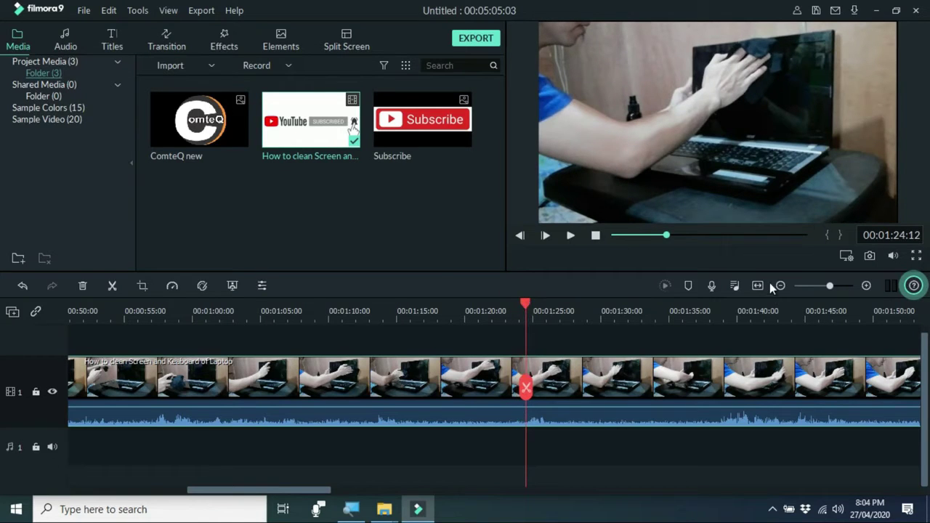
Capture a snapshot of the current video frame at 00:01:24:12 into the project media.
click(142, 286)
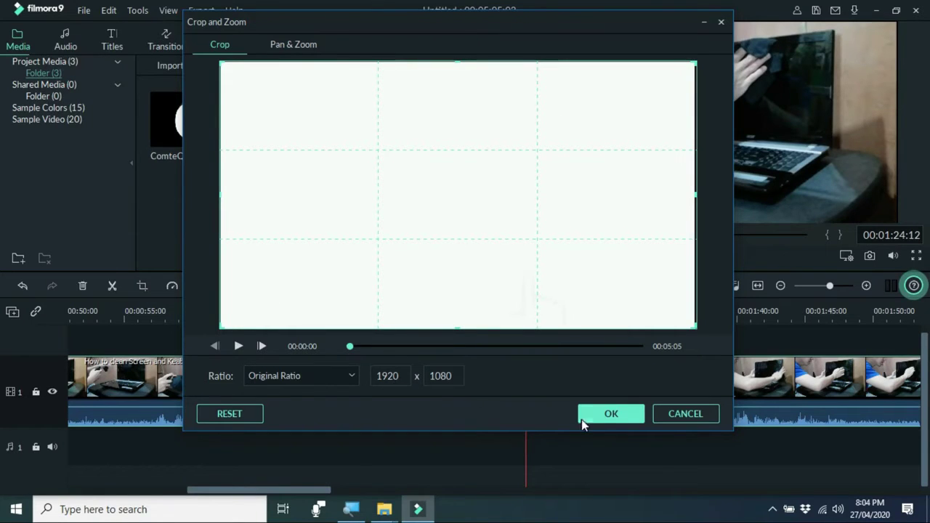
click(615, 414)
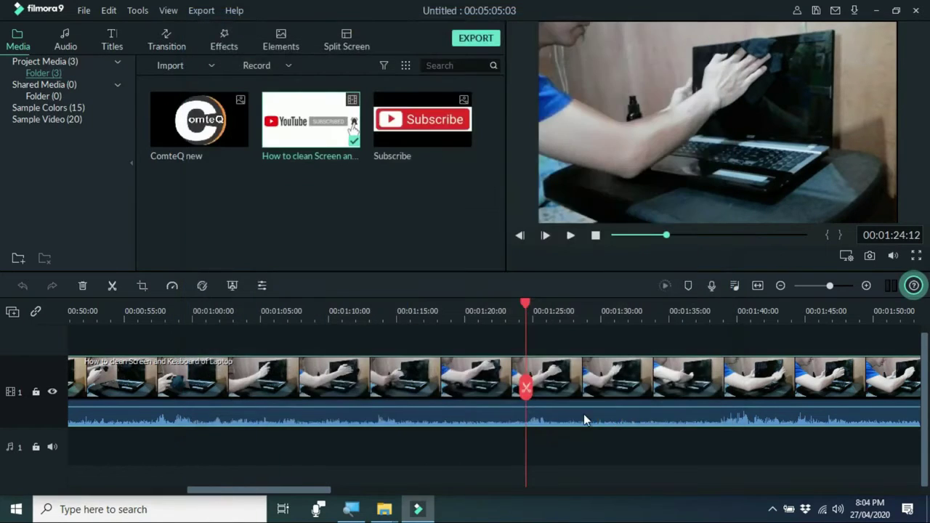
click(869, 255)
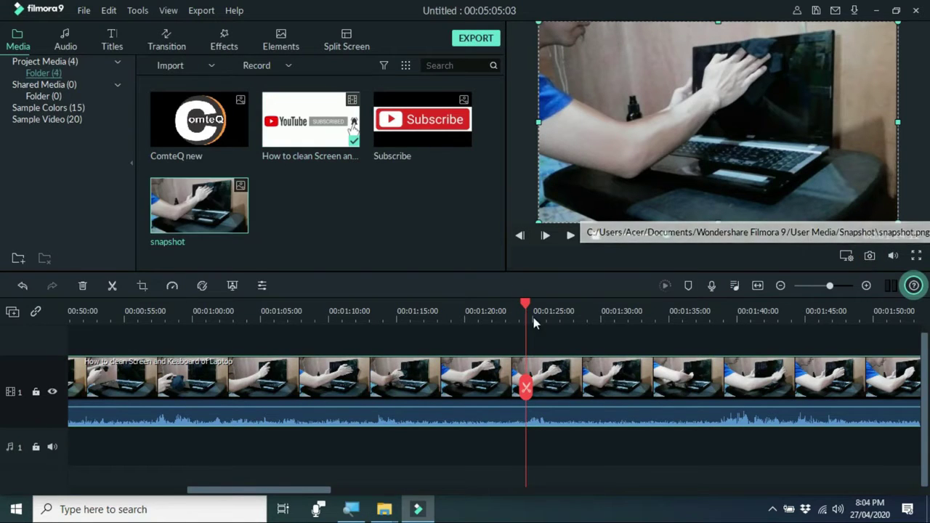
Delete the video clip from the timeline and place the snapshot image at the start of video track 1.
right_click(207, 383)
click(254, 70)
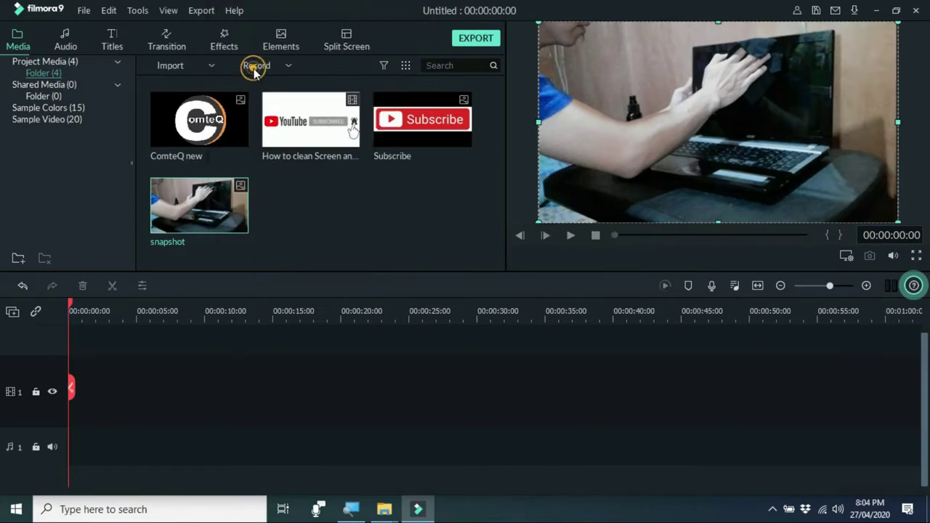
drag(225, 207, 61, 394)
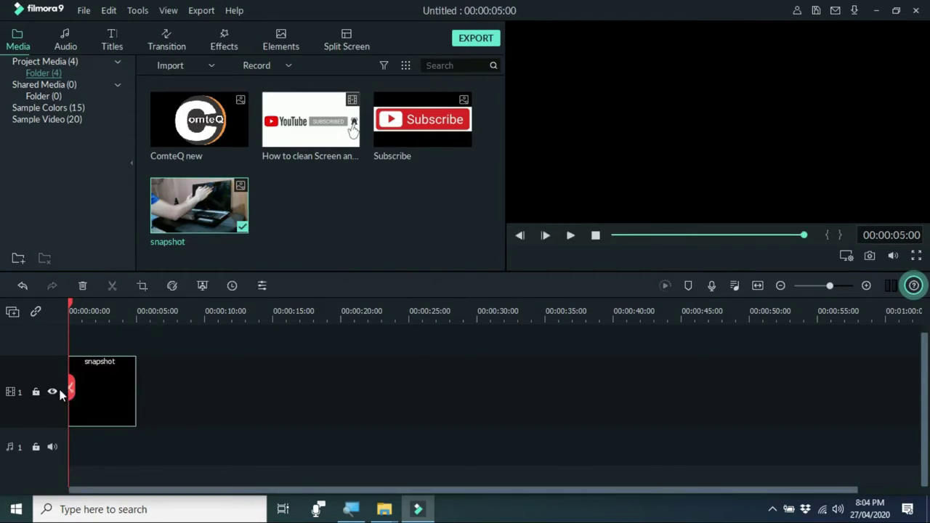
Set the snapshot clip's saturation to 13 and brightness to 14 in its color tone settings.
double_click(105, 391)
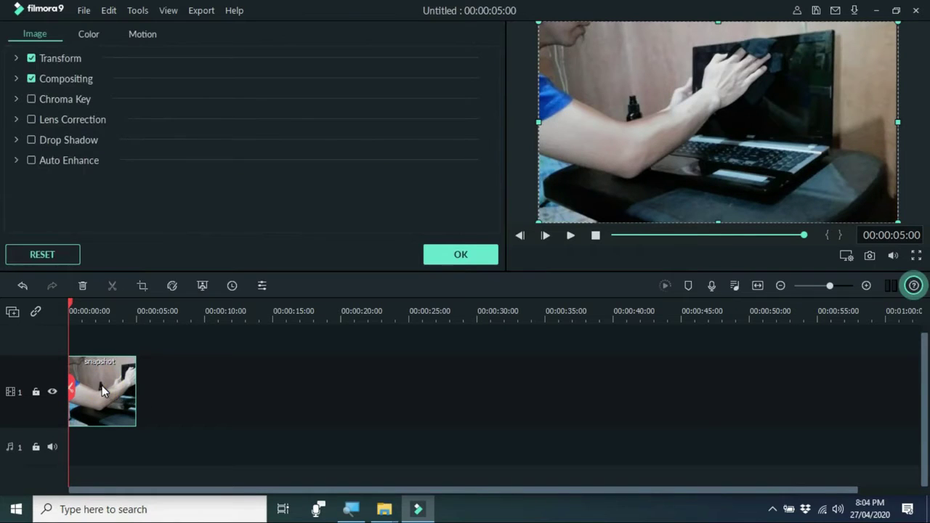
click(88, 34)
drag(494, 73, 492, 147)
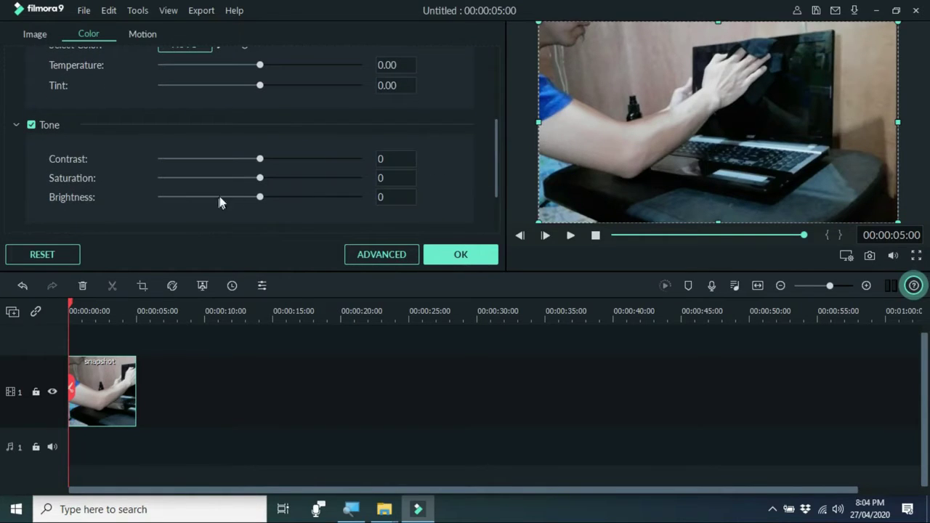
drag(261, 178, 274, 197)
Apply the 007 Series 3D LUT to the snapshot clip and set its brightness to 23.
drag(496, 133, 491, 178)
click(287, 199)
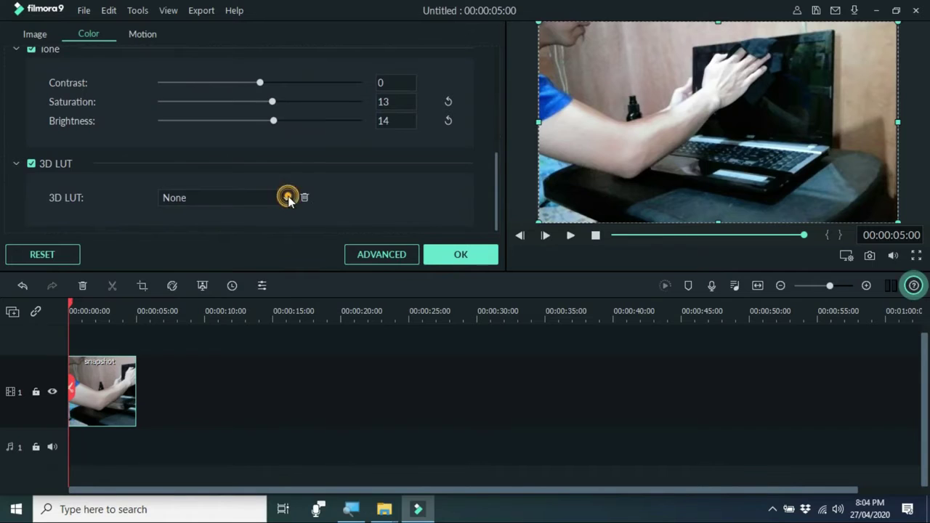
click(209, 250)
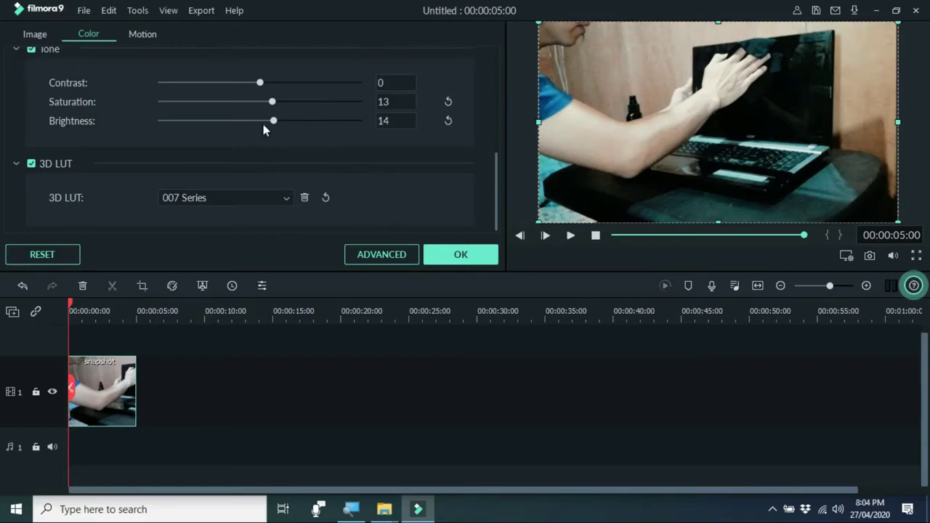
drag(277, 119, 282, 120)
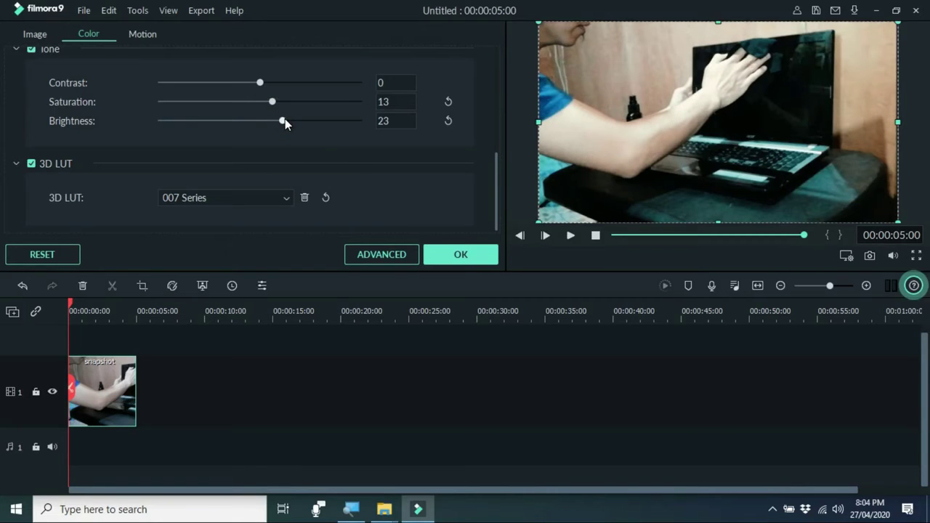
click(448, 258)
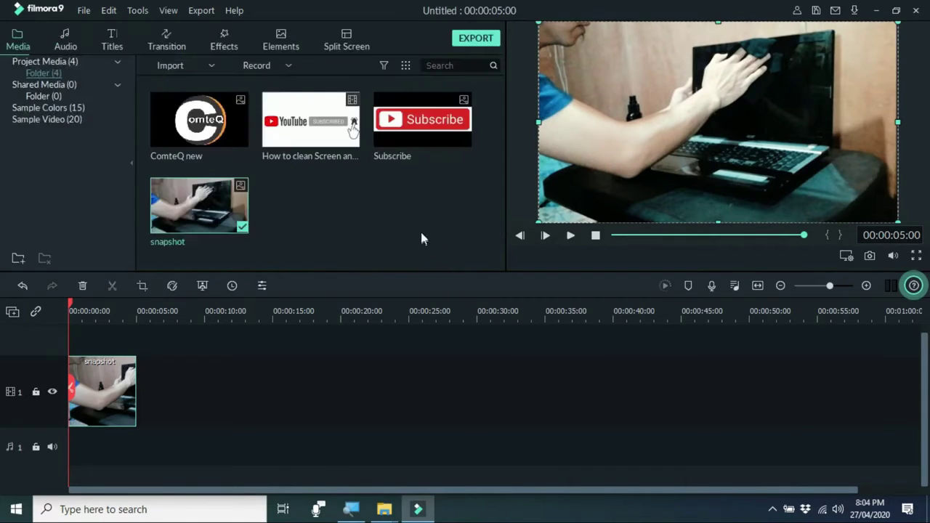
Add the ComteQ new logo on video track 2 above the snapshot and select it in the preview at 00:00:00:11.
drag(241, 115, 70, 338)
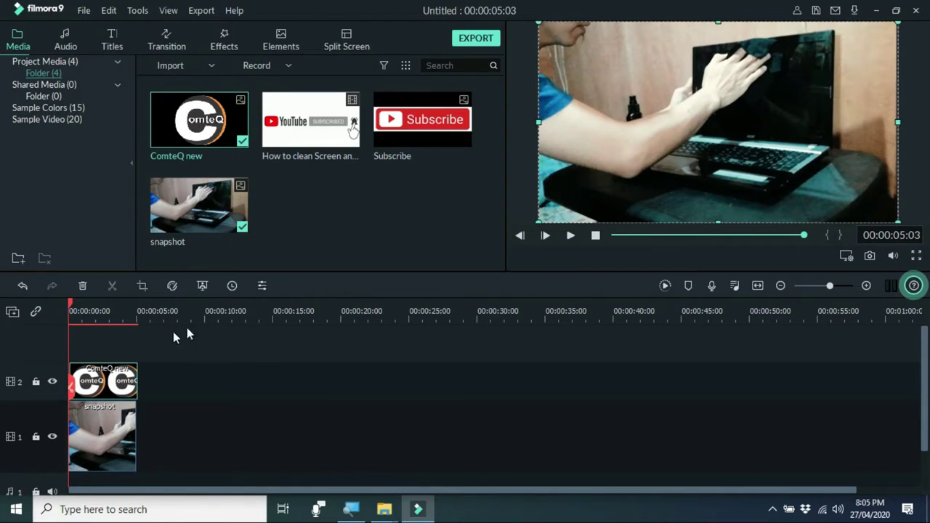
click(108, 387)
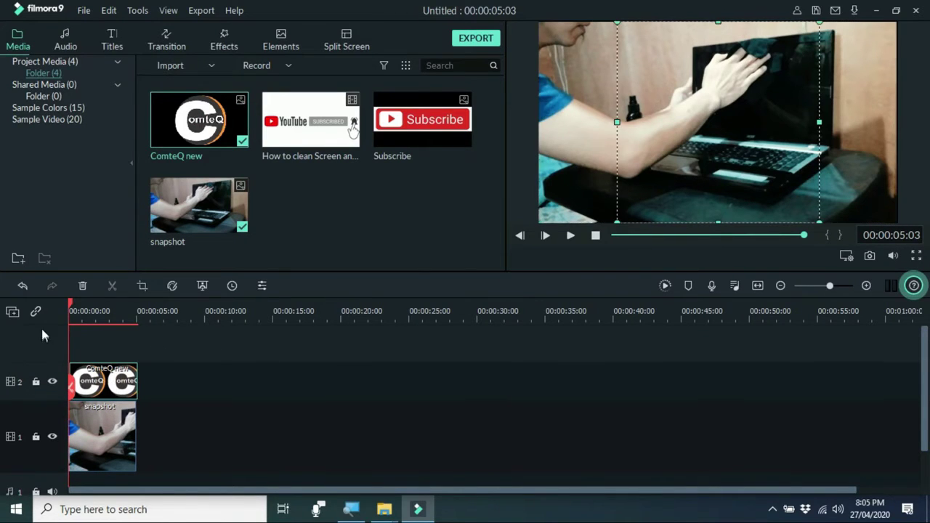
click(715, 147)
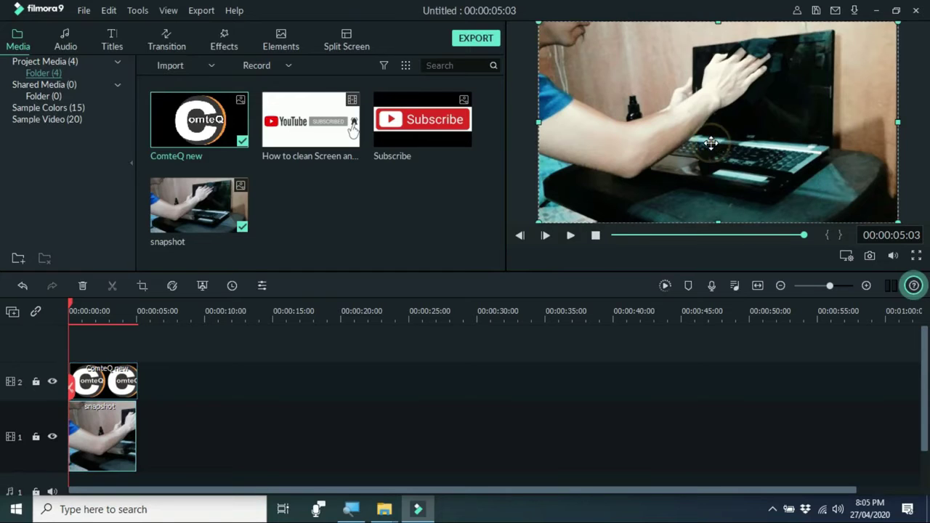
click(73, 309)
click(709, 139)
Shrink the ComteQ logo to a small badge and move it into the picture's upper-right corner.
drag(612, 222, 771, 108)
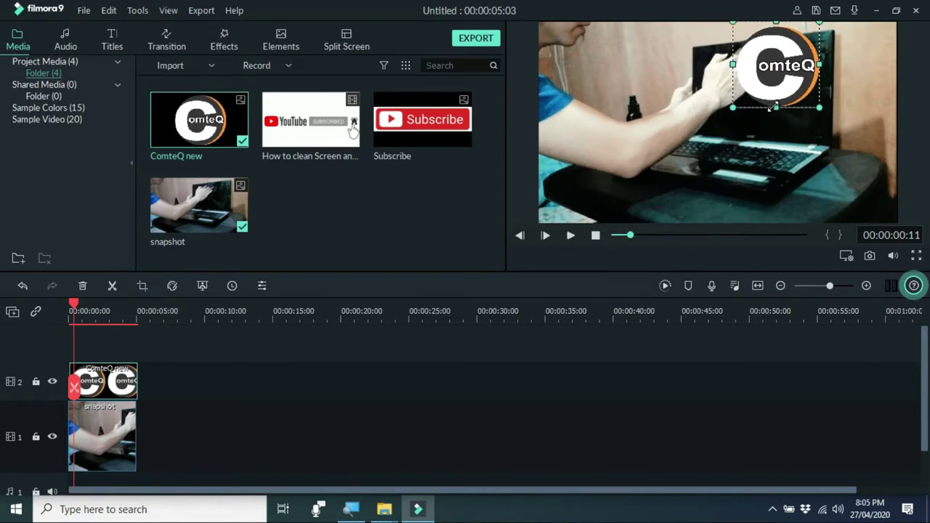
drag(781, 65, 817, 65)
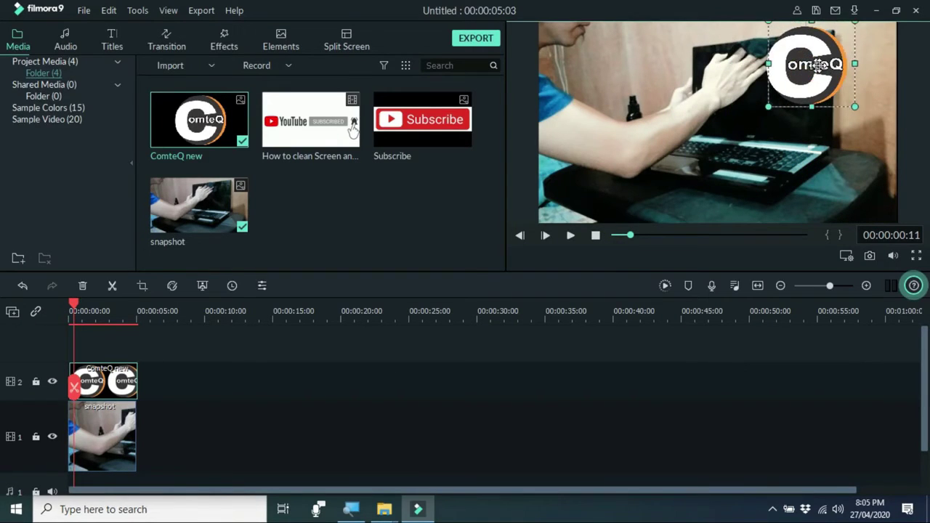
drag(776, 104, 871, 44)
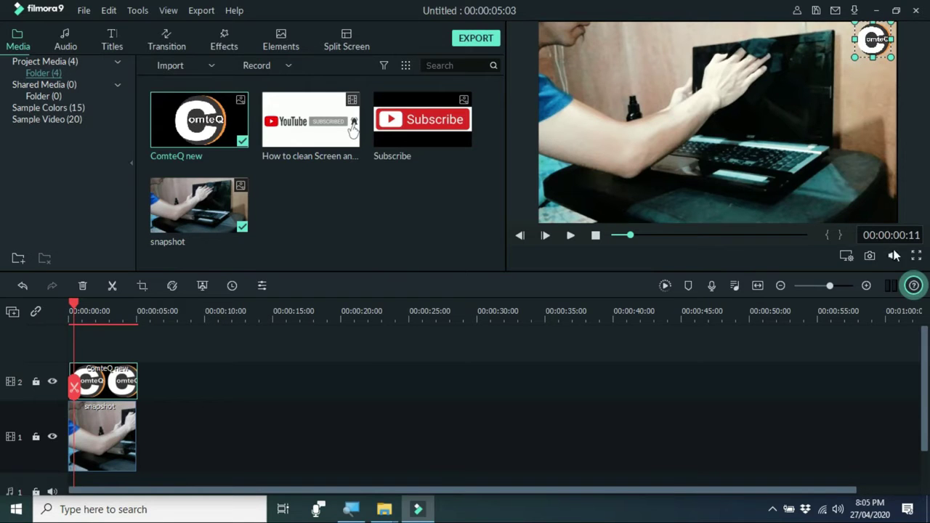
Reduce the ComteQ logo slightly further in the picture's upper-right corner, checking its size in the full-screen preview.
click(916, 255)
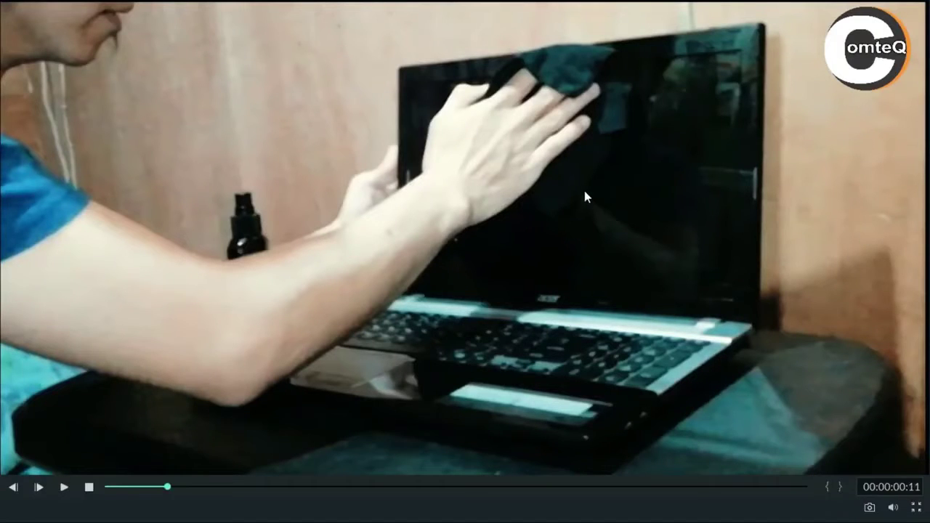
key(Escape)
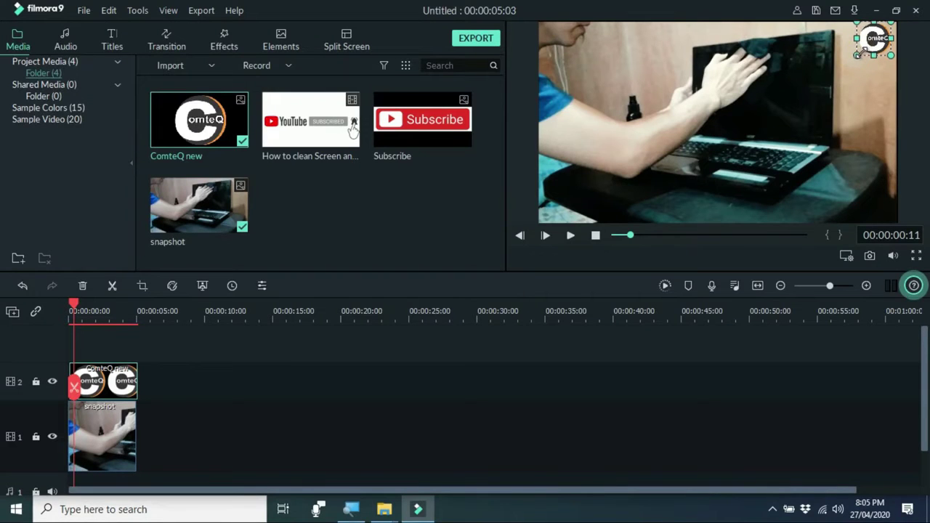
click(916, 255)
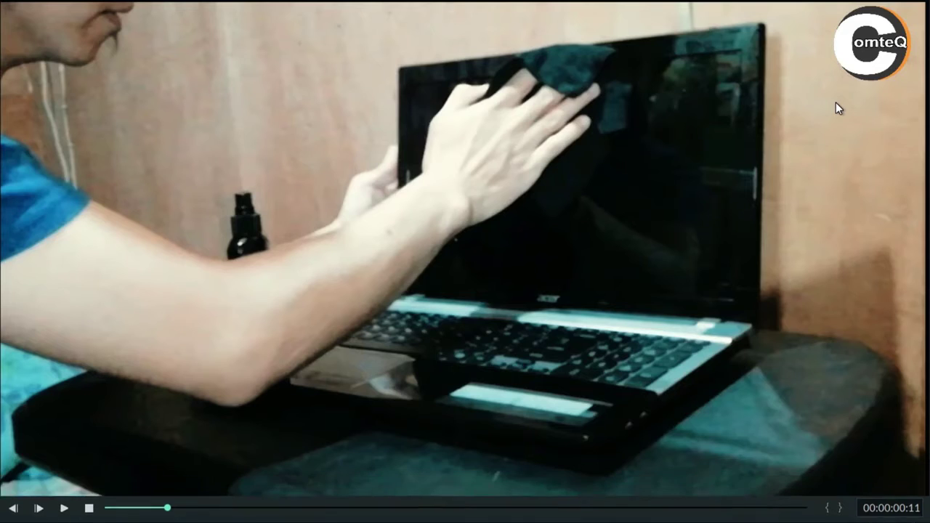
key(Escape)
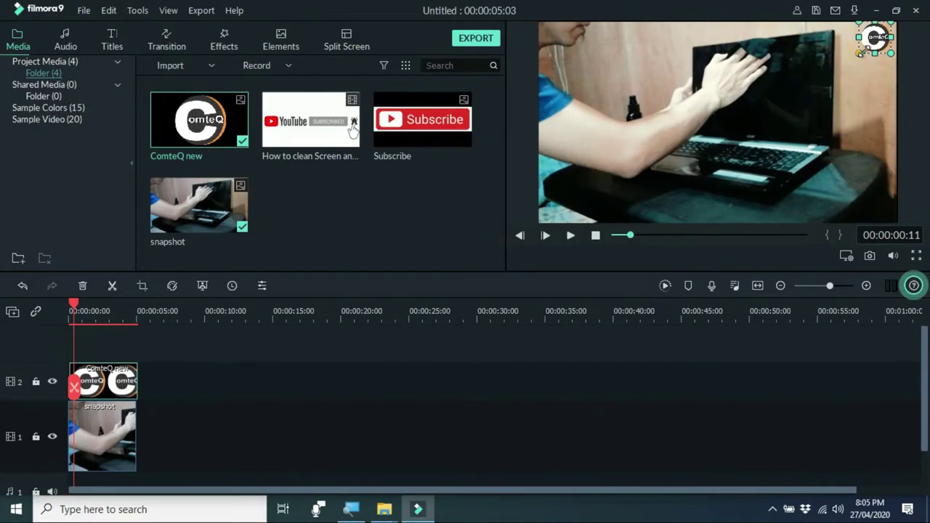
drag(858, 54, 863, 52)
click(916, 255)
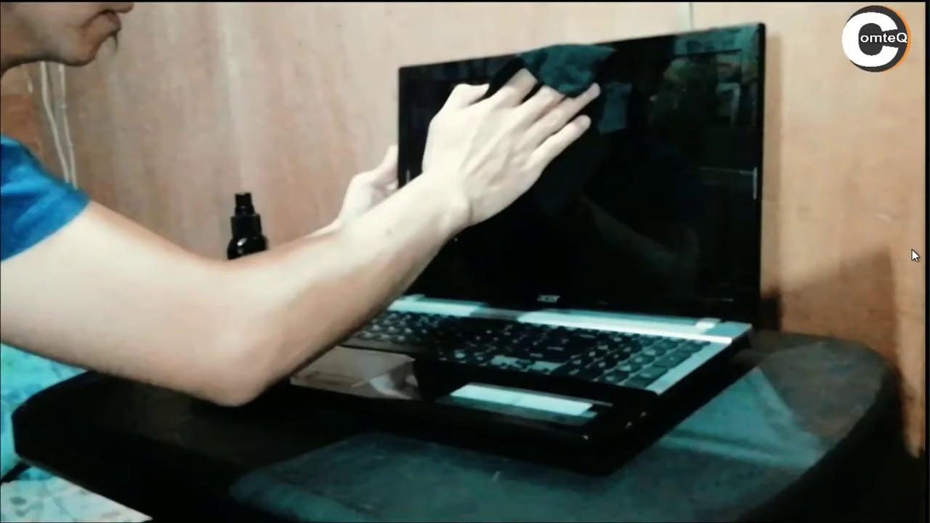
key(Escape)
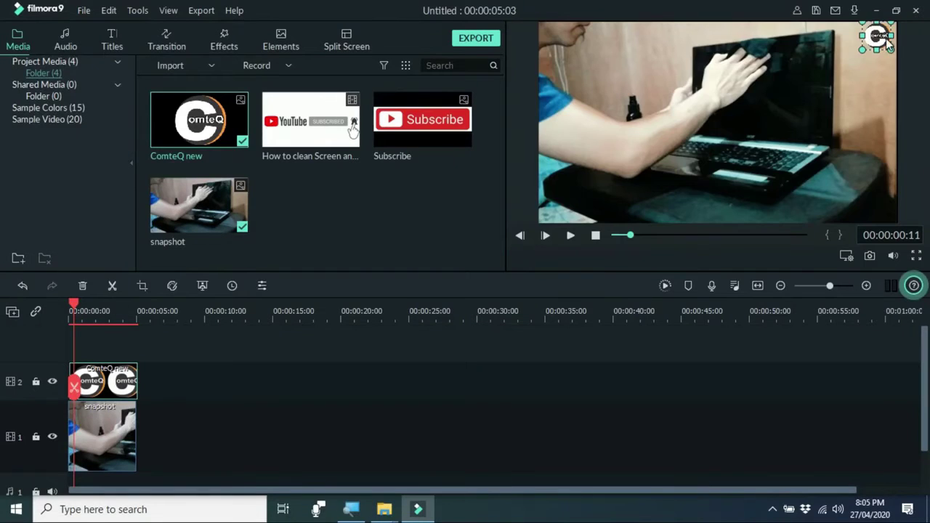
Fine-tune the ComteQ logo's position with a full-screen check, leaving a small gap to the picture's right edge.
drag(879, 40, 885, 42)
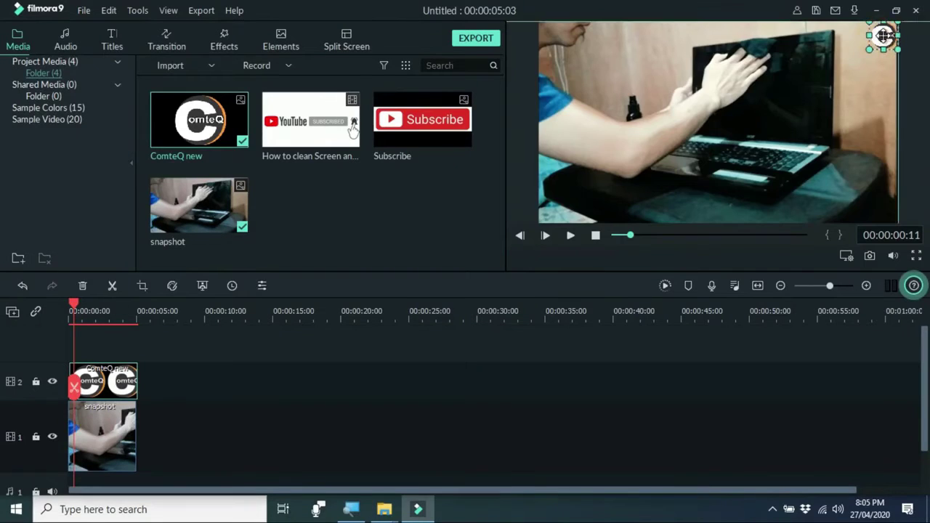
click(916, 256)
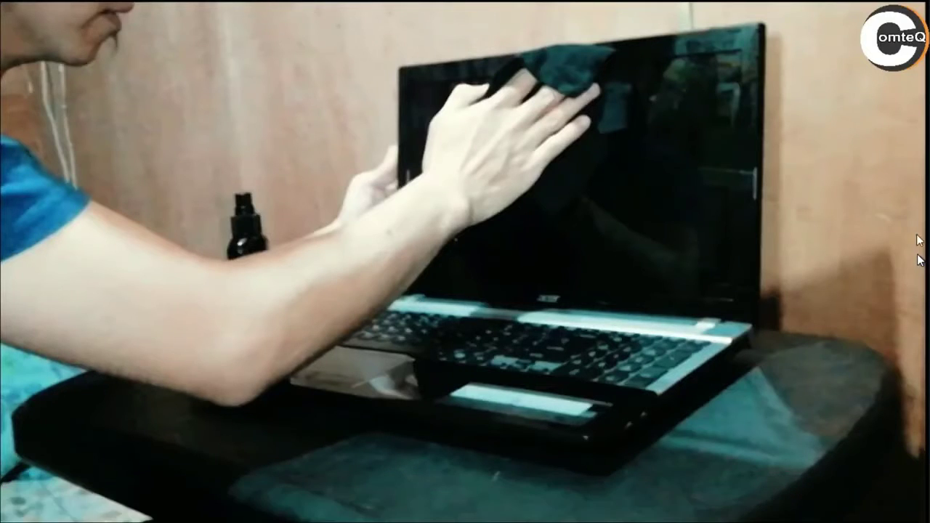
key(Escape)
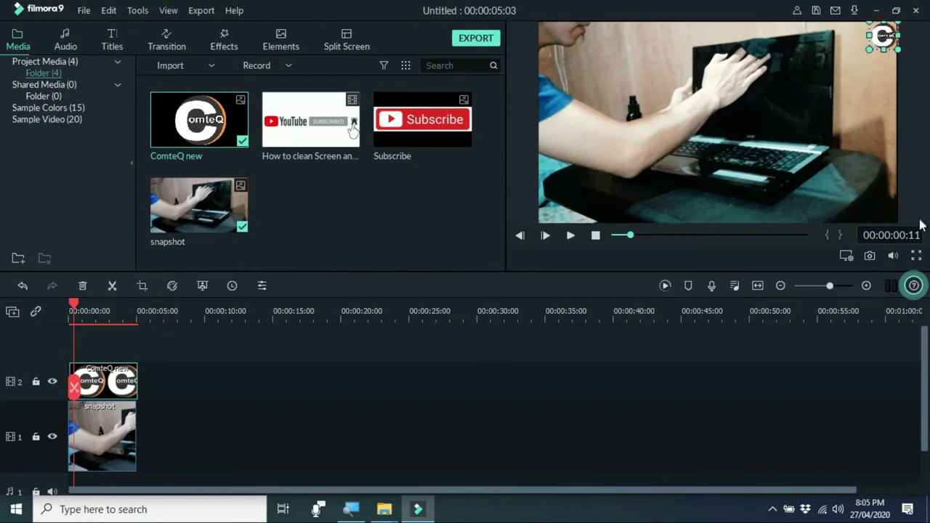
click(916, 256)
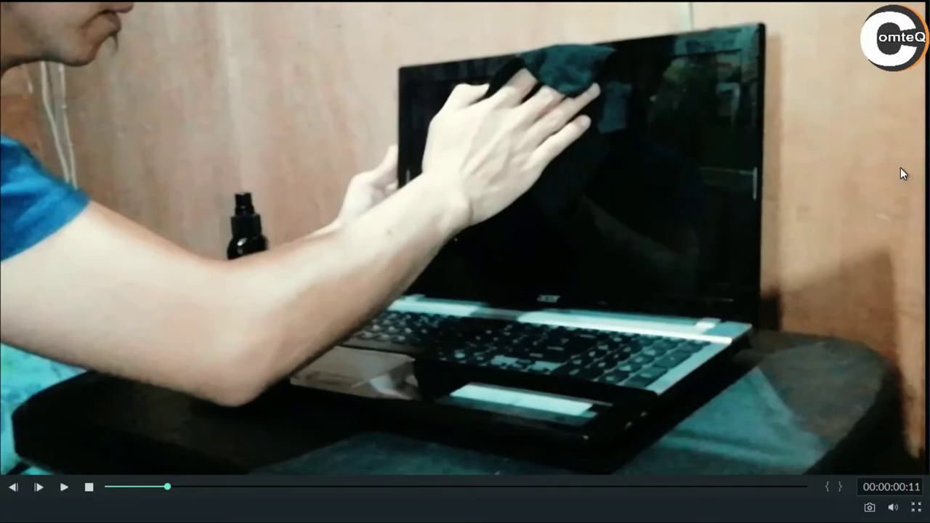
key(Escape)
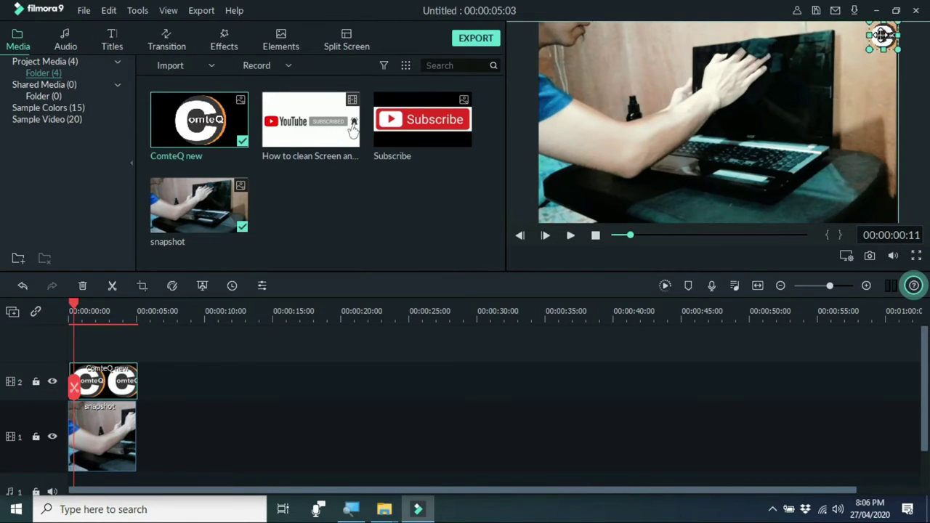
drag(881, 34, 876, 35)
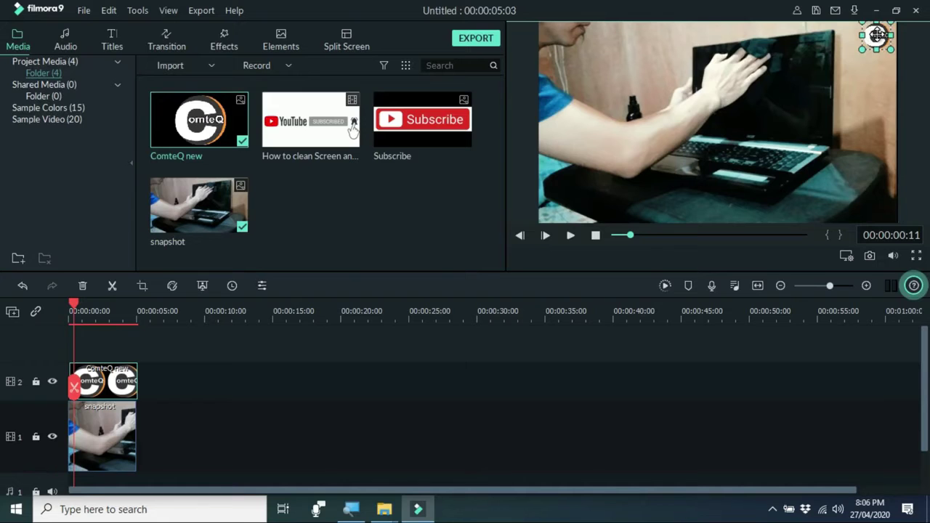
Check the ComteQ logo in the full-screen preview, and add the Subscribe image on video track 3 above the logo clip.
click(916, 258)
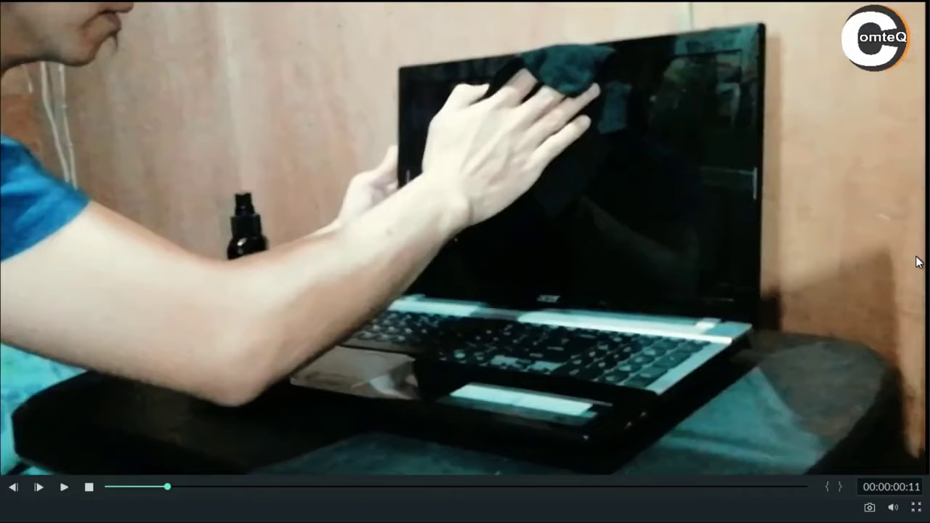
key(Escape)
drag(439, 130, 124, 350)
drag(144, 392, 90, 399)
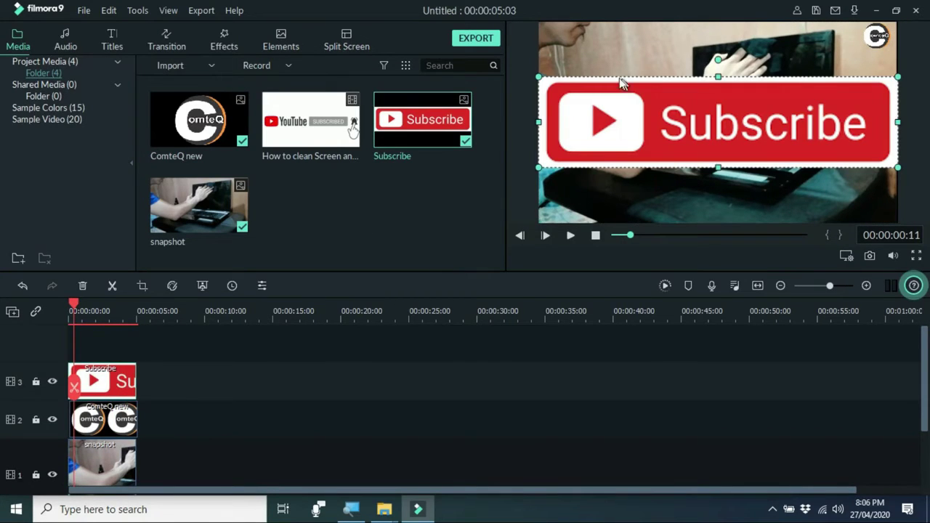
Shrink the Subscribe image to a small badge in the picture's lower-right corner, checking it in the full-screen preview.
drag(538, 77, 790, 209)
drag(846, 158, 838, 204)
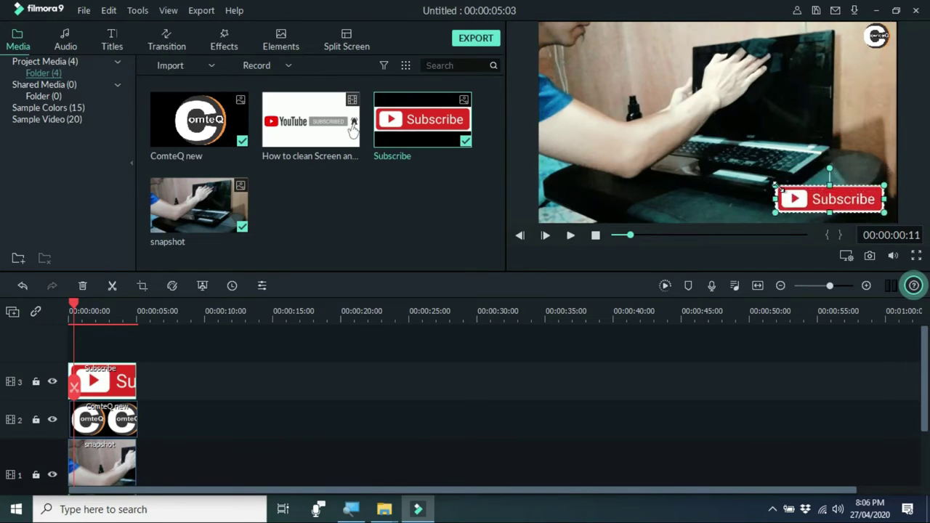
drag(776, 184, 821, 198)
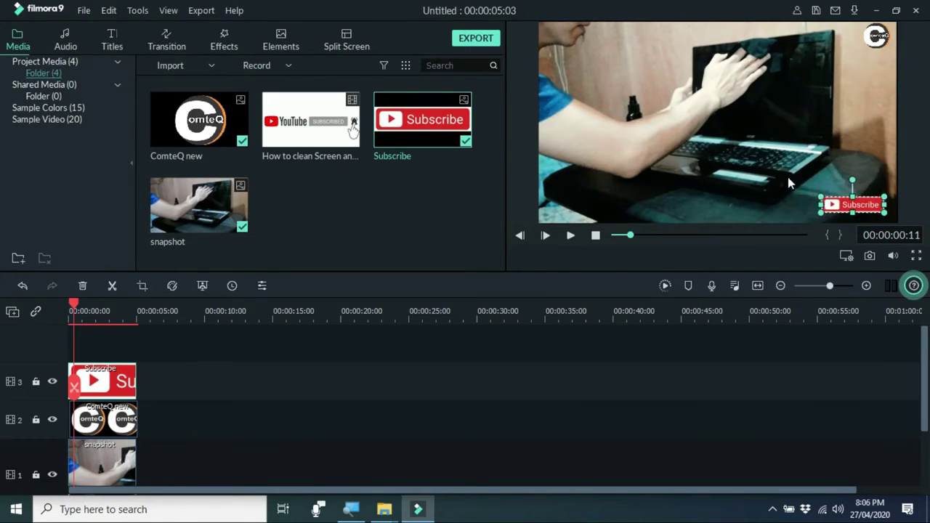
click(918, 258)
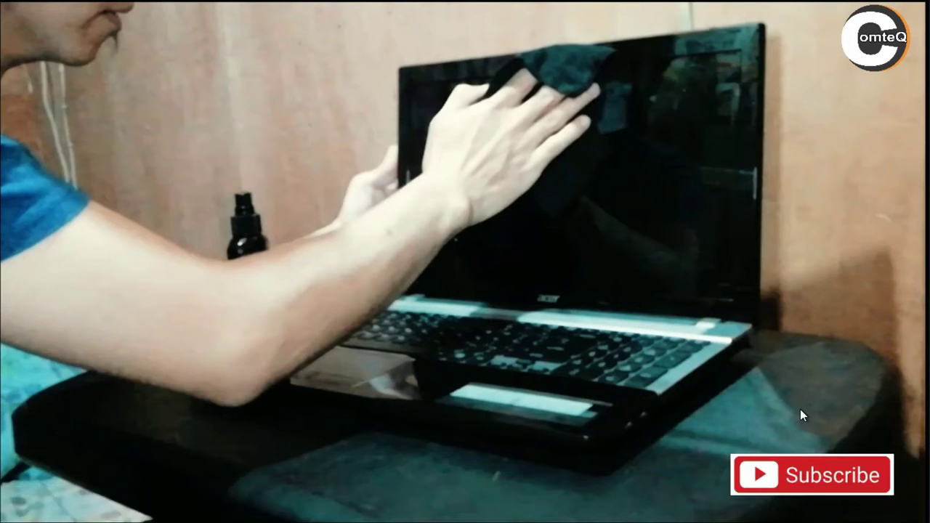
key(Escape)
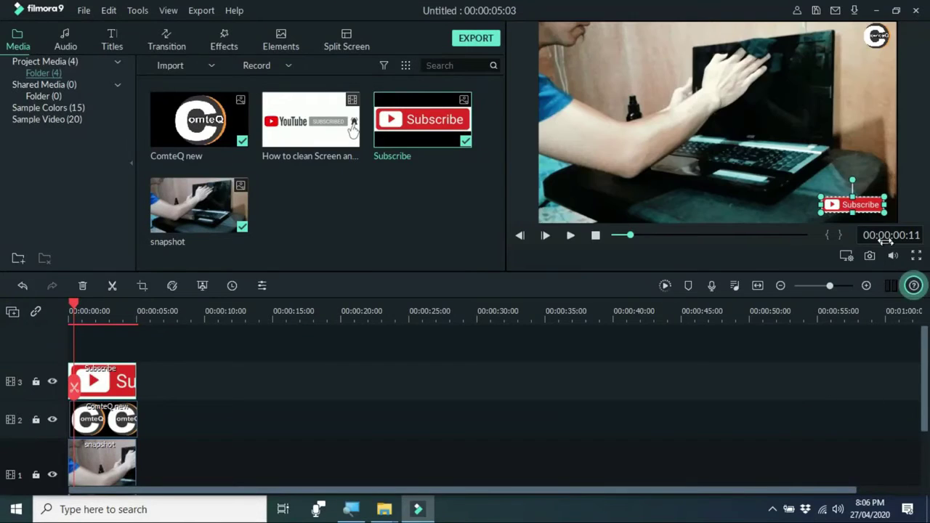
Move the Subscribe badge slightly closer to the picture's right edge and check its placement in full screen.
drag(858, 206, 862, 205)
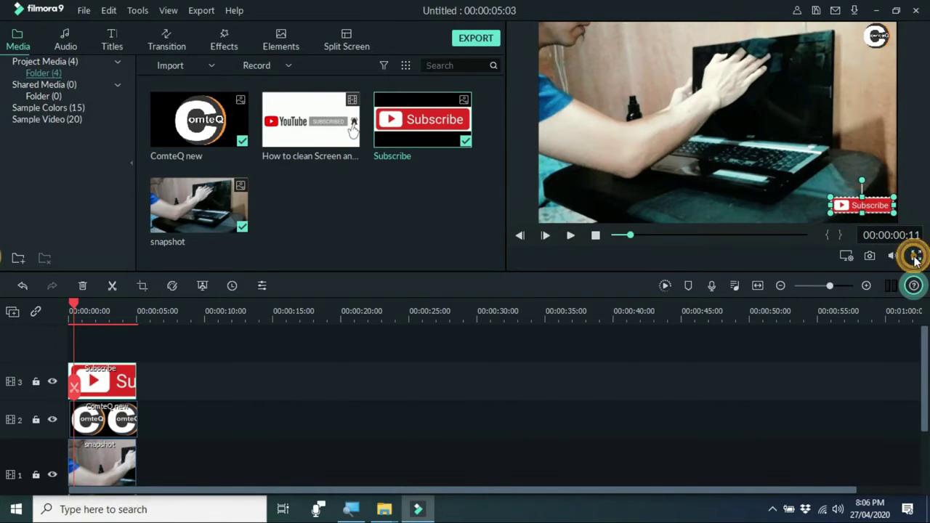
click(915, 256)
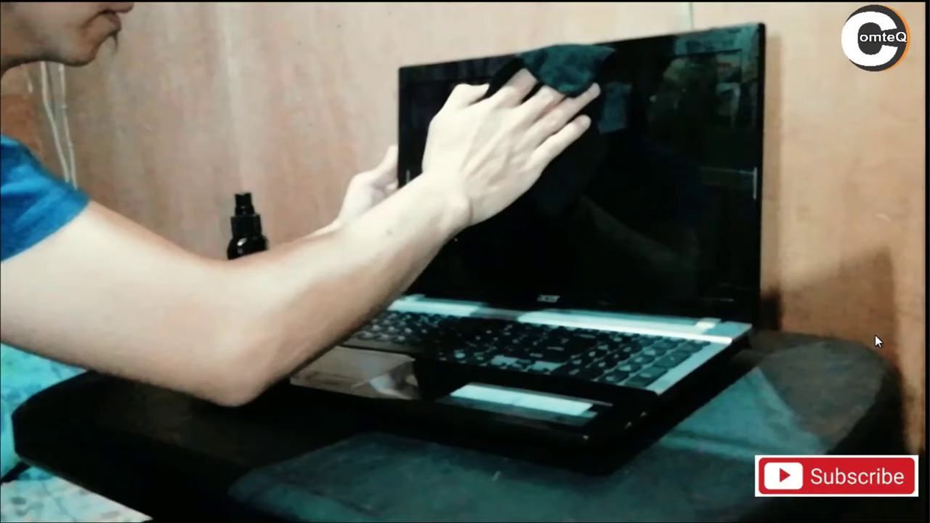
key(Escape)
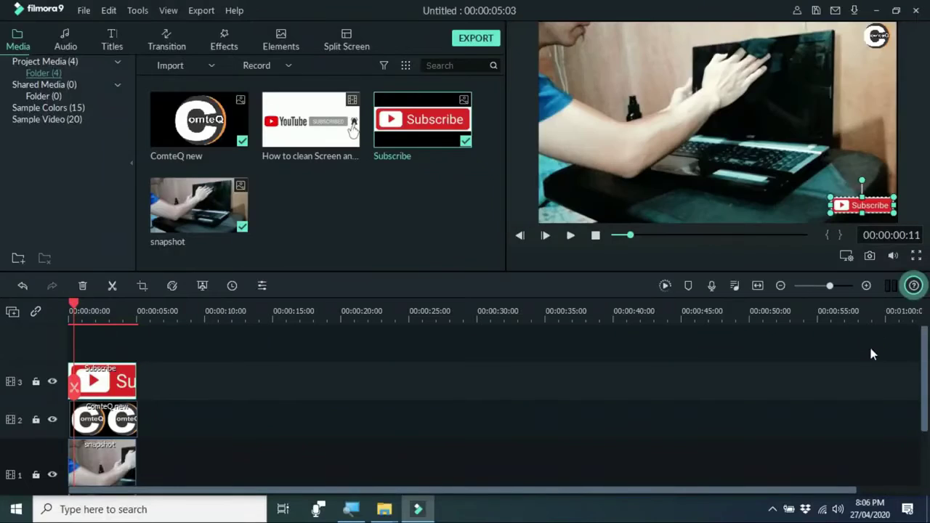
Add the Default Title at the start of video track 4, above the Subscribe clip.
click(320, 98)
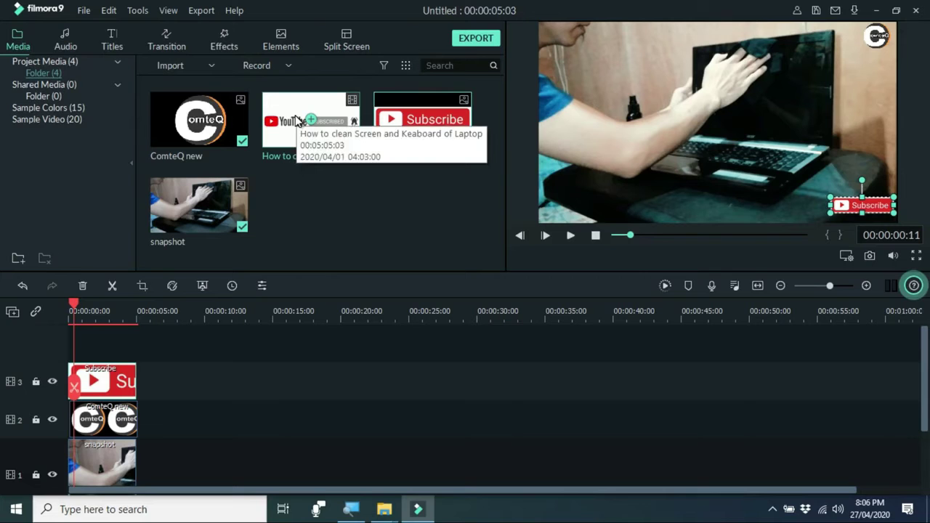
click(109, 37)
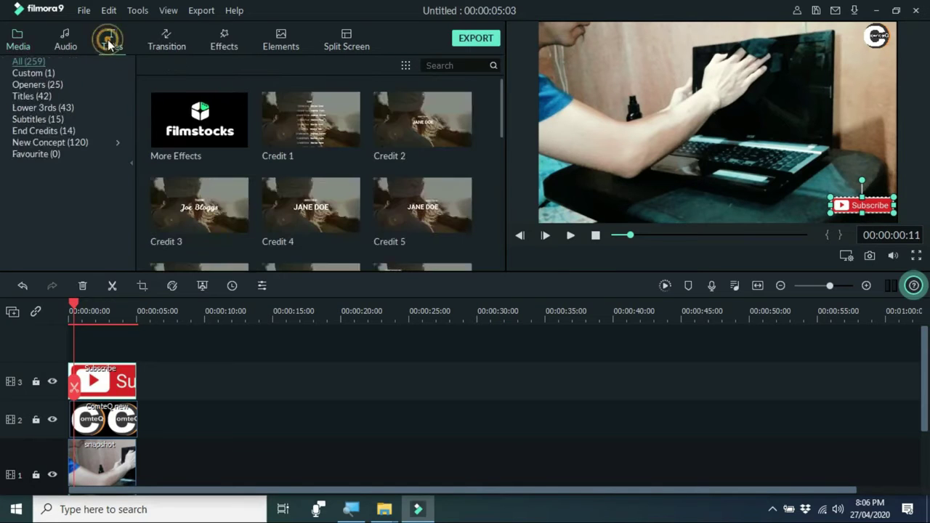
drag(500, 106, 501, 227)
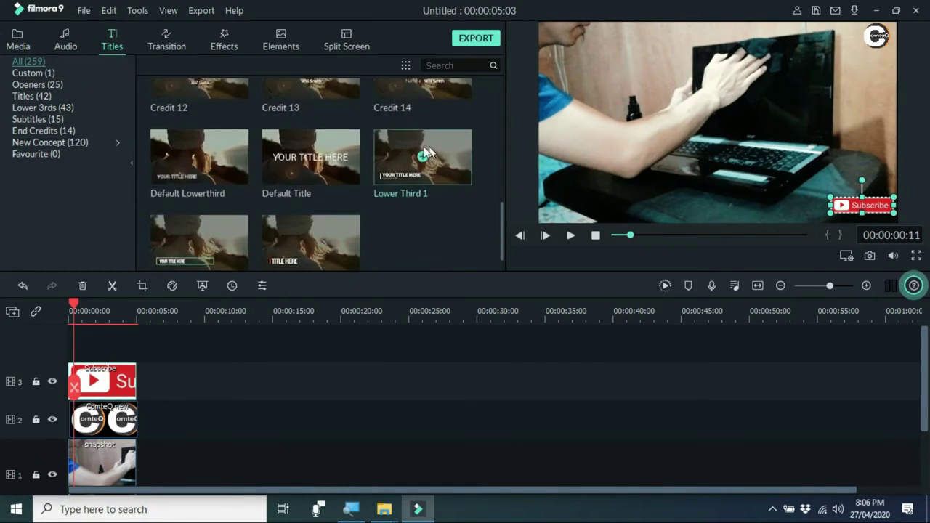
drag(327, 174, 63, 337)
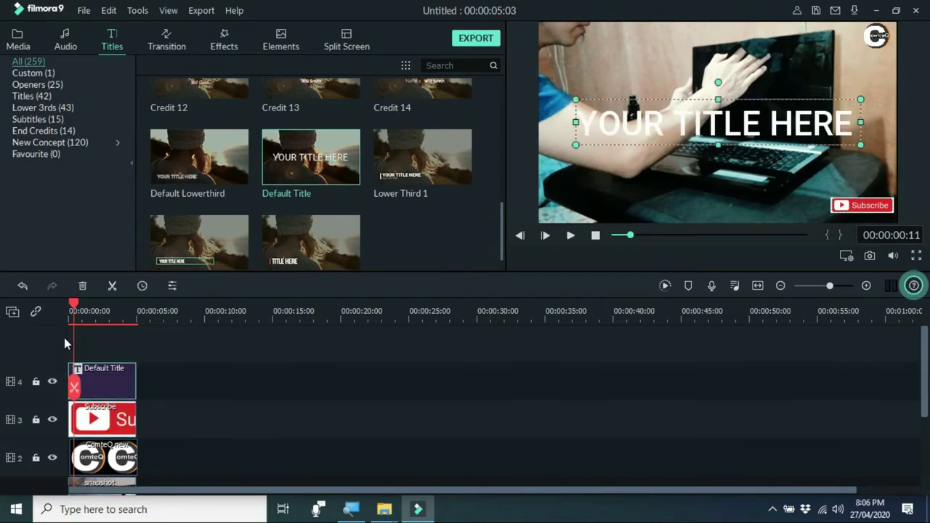
Replace the title's placeholder in the advanced text editor with "How to clean a" and "Laptop Screen" on a second line.
right_click(109, 390)
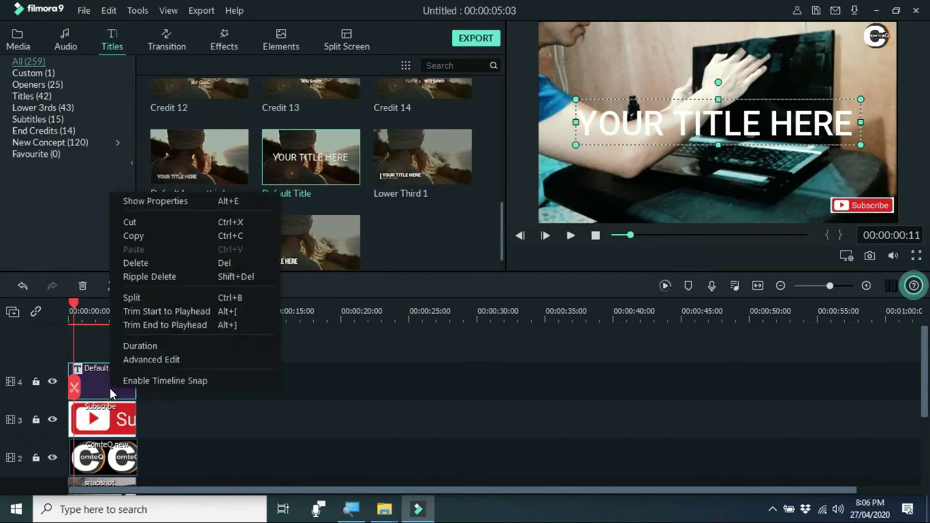
click(167, 359)
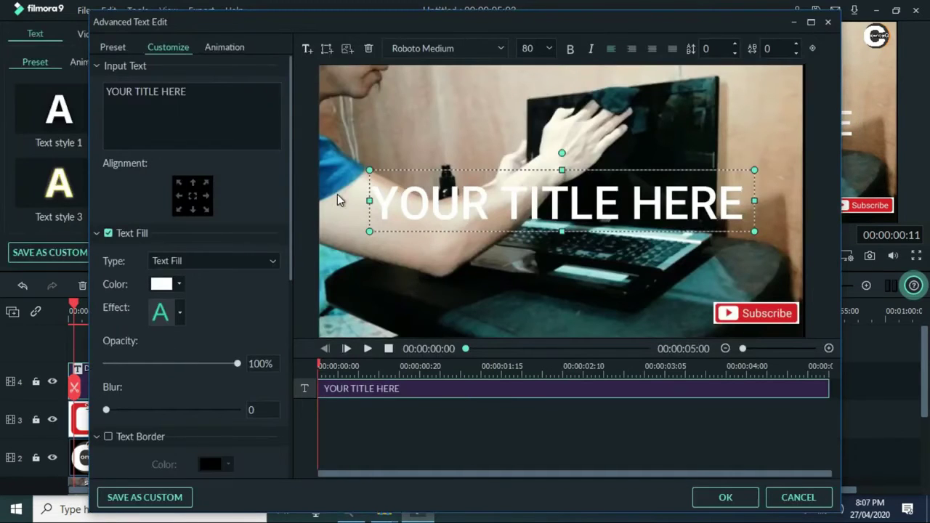
click(218, 101)
key(BackSpace)
key(BackSpace)
key(BackSpace)
key(BackSpace)
key(BackSpace)
key(BackSpace)
key(BackSpace)
key(BackSpace)
key(BackSpace)
key(BackSpace)
key(BackSpace)
key(BackSpace)
key(BackSpace)
key(BackSpace)
key(BackSpace)
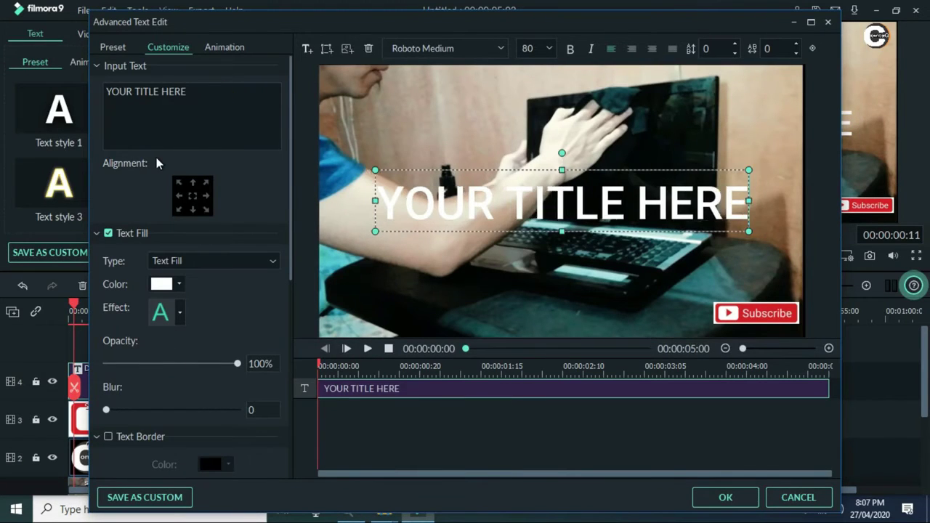
text(H)
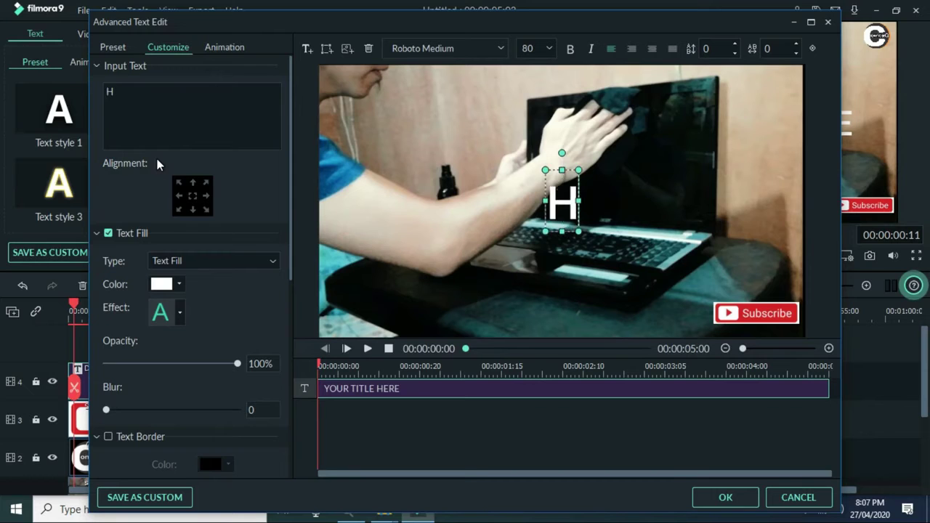
text(ow to )
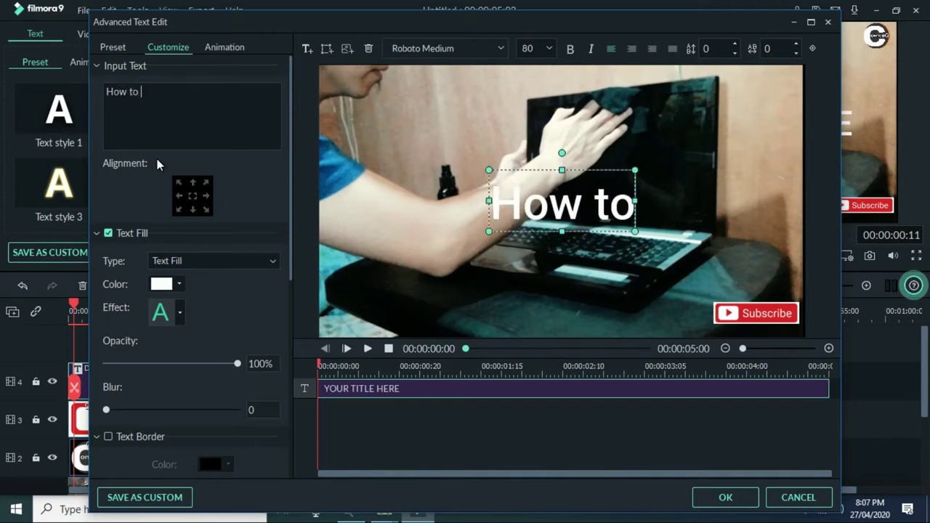
text(clean a )
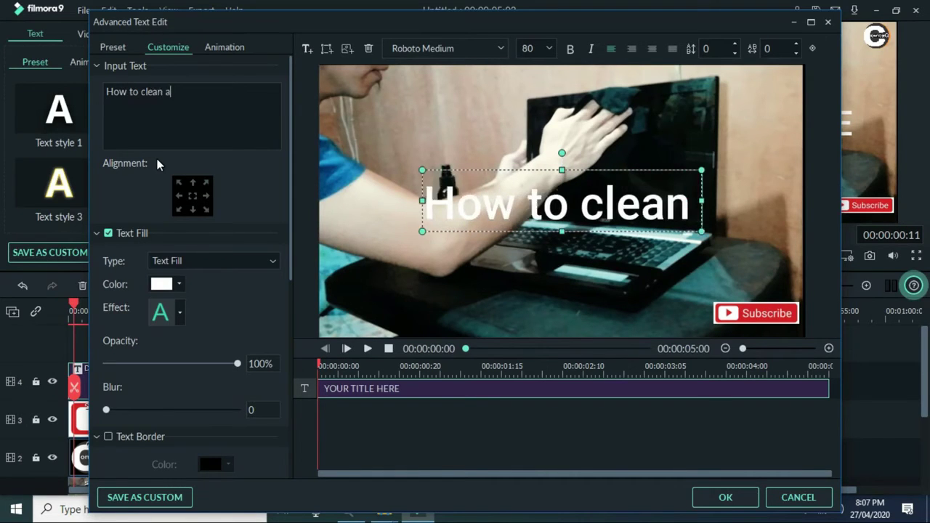
text(Lapt)
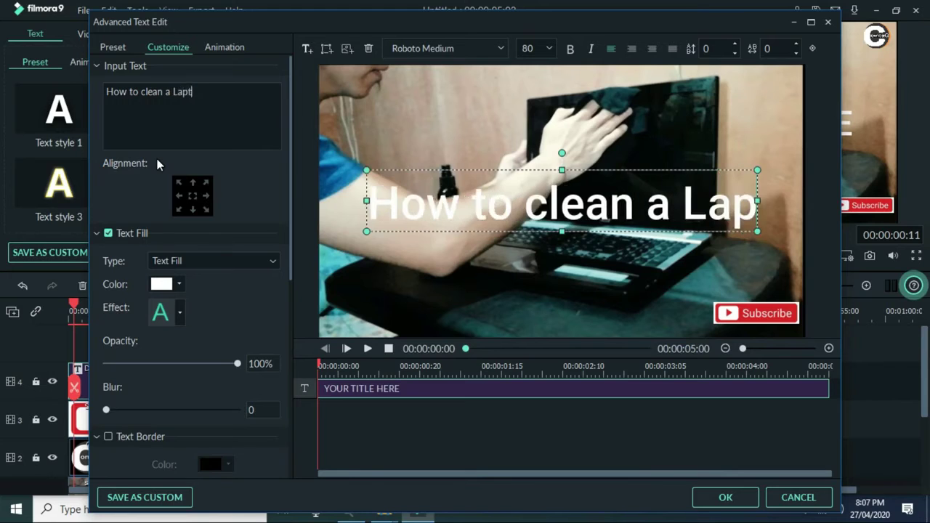
text(op Screen)
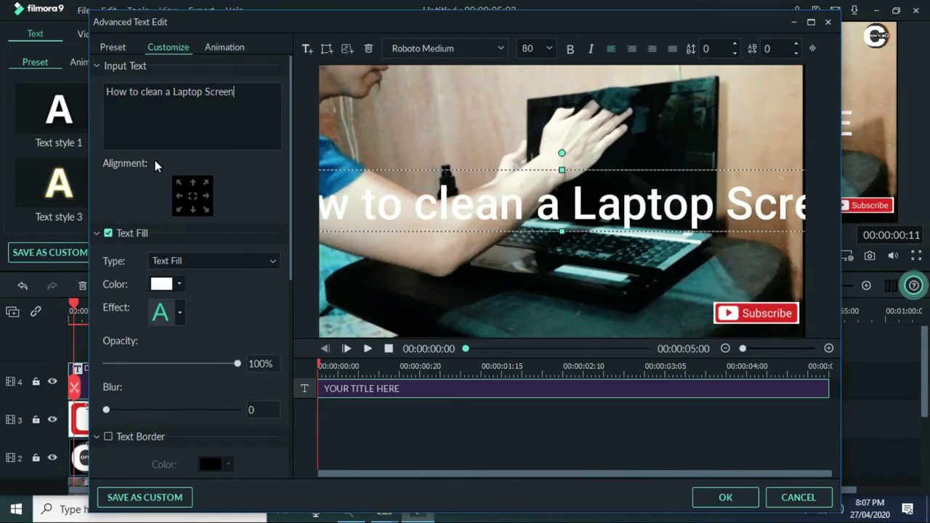
click(173, 91)
key(Return)
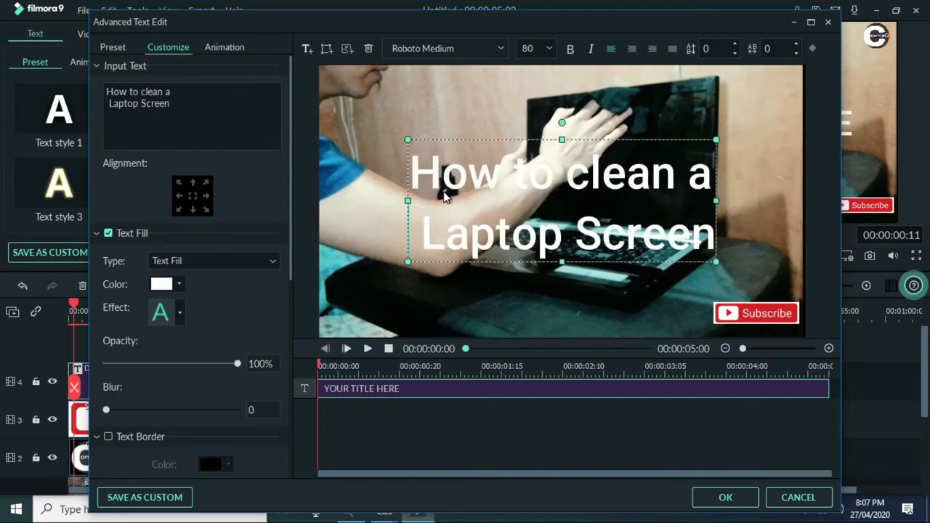
Set the title's font to Roboto Condensed Bold and make it italic.
click(502, 46)
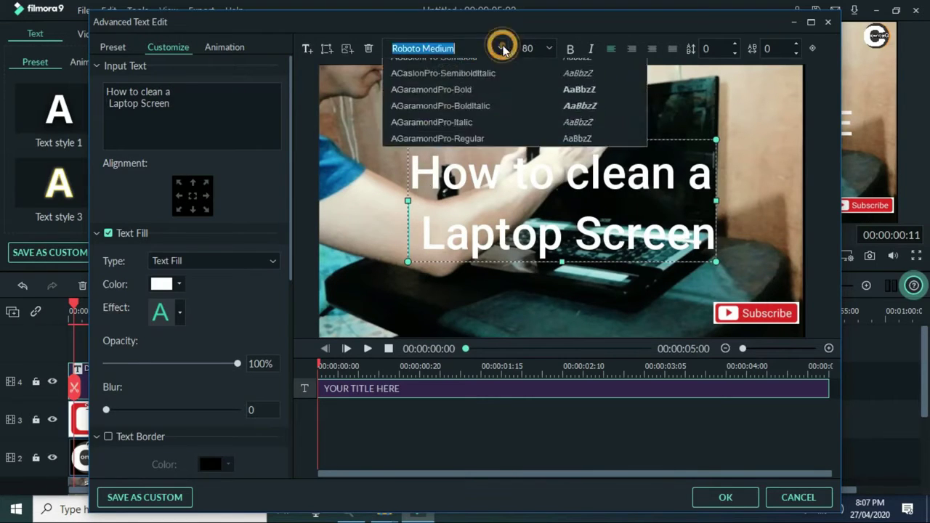
click(567, 85)
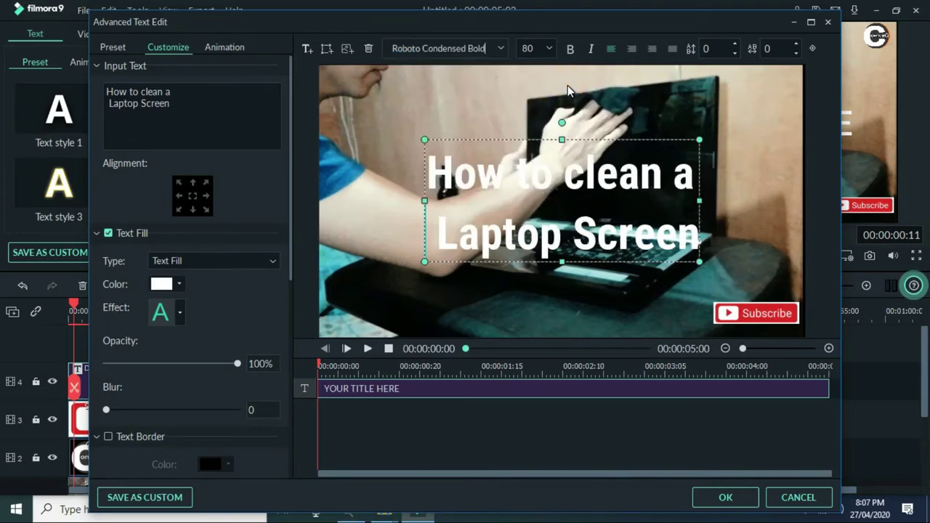
click(591, 50)
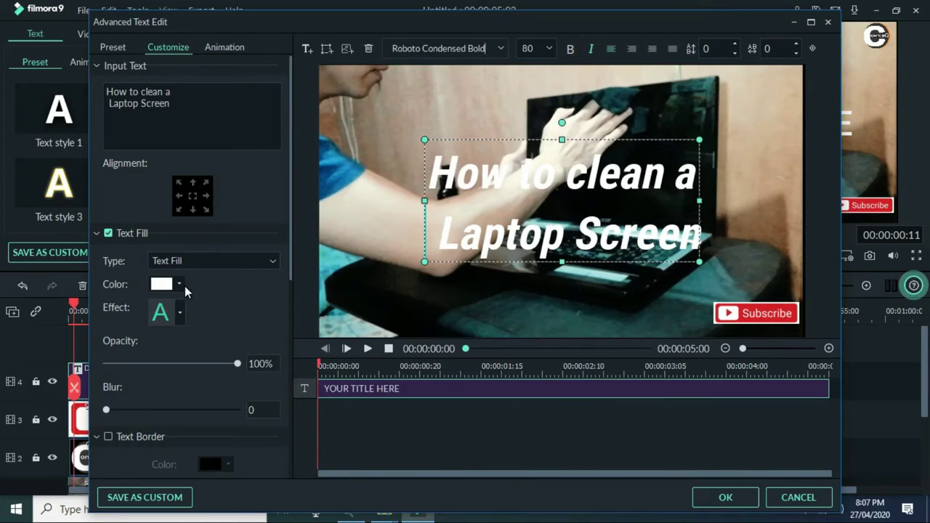
Try pink and green fill colors on the title text, and restore the white fill.
click(180, 285)
click(186, 307)
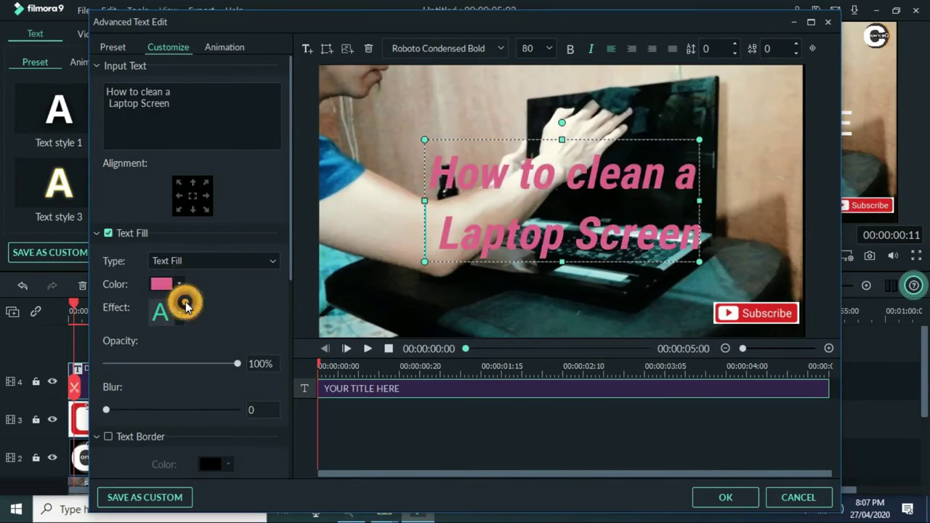
click(180, 285)
click(198, 320)
click(180, 284)
click(210, 324)
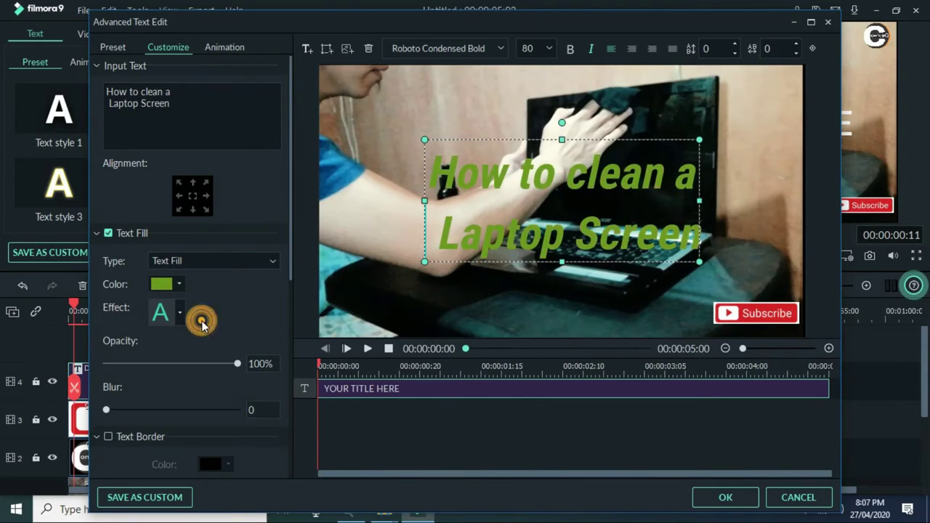
click(179, 284)
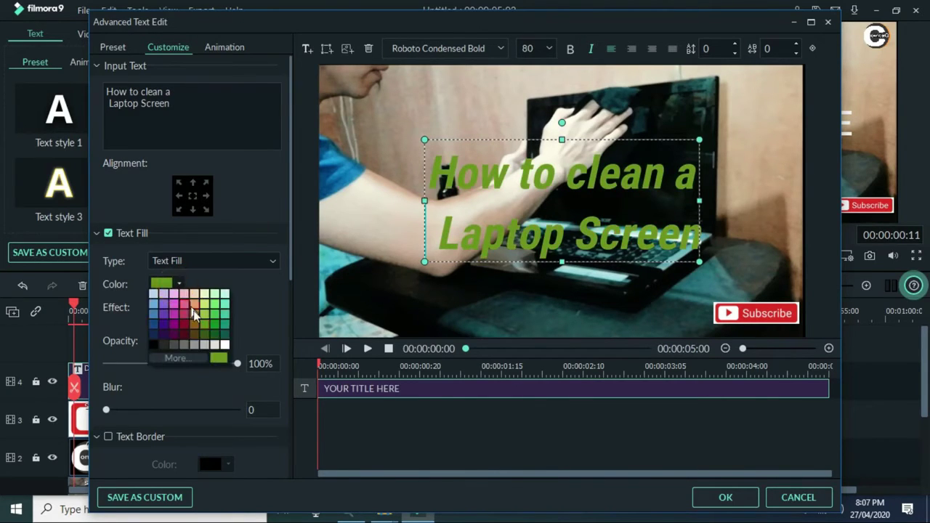
click(224, 345)
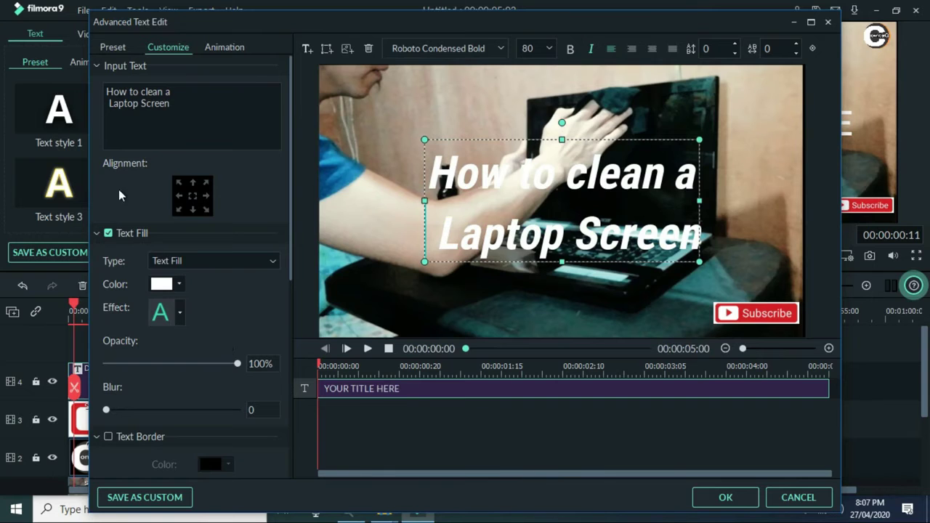
Try a text fill effect with a blur of 7 on the title, and restore the default effect.
click(180, 313)
click(168, 342)
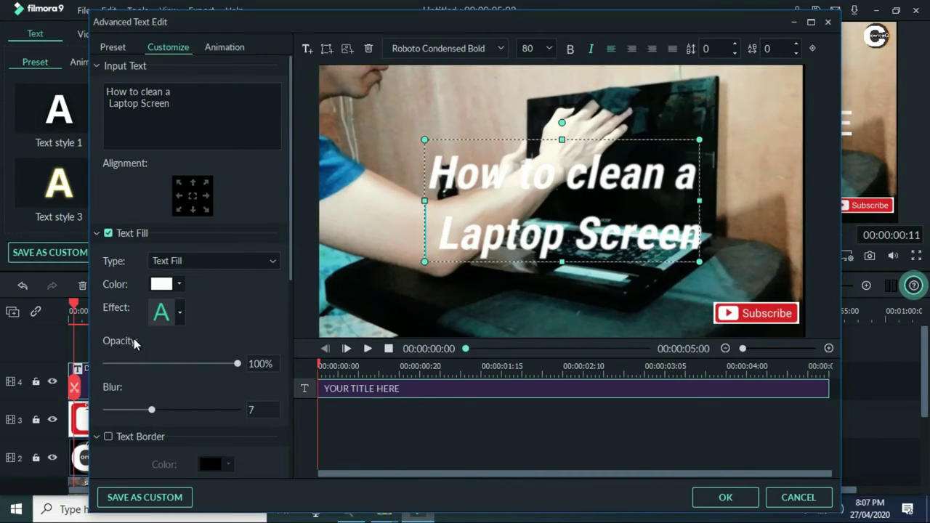
click(180, 312)
click(137, 341)
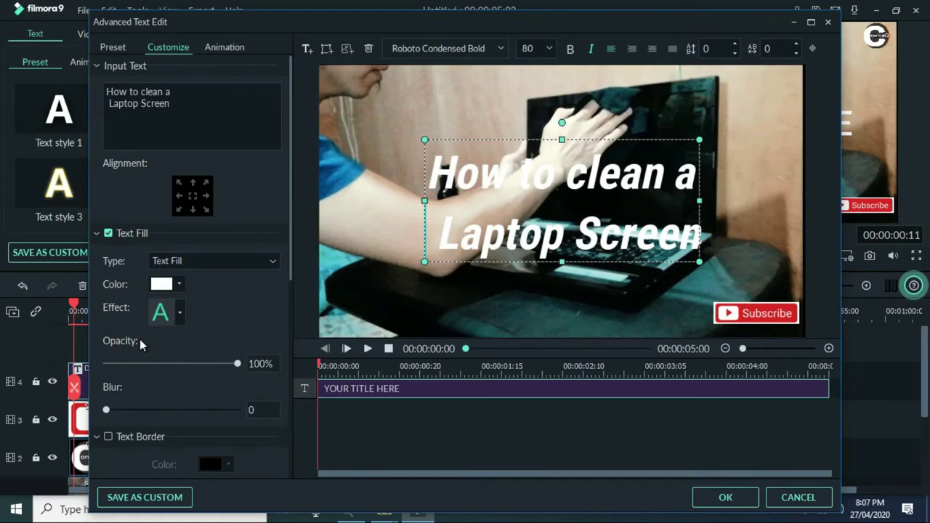
click(180, 312)
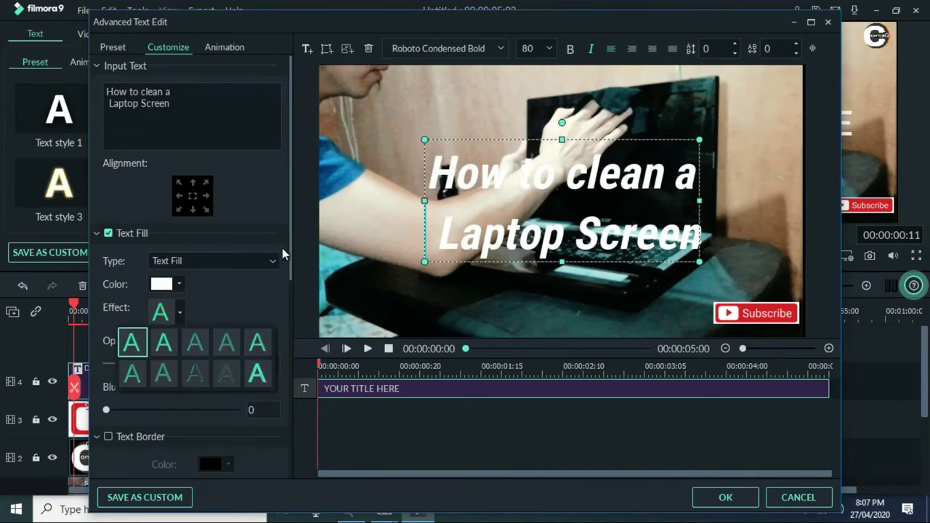
click(294, 231)
Enable the text border on the title and set its color to orange #ffaa00.
drag(291, 231, 294, 310)
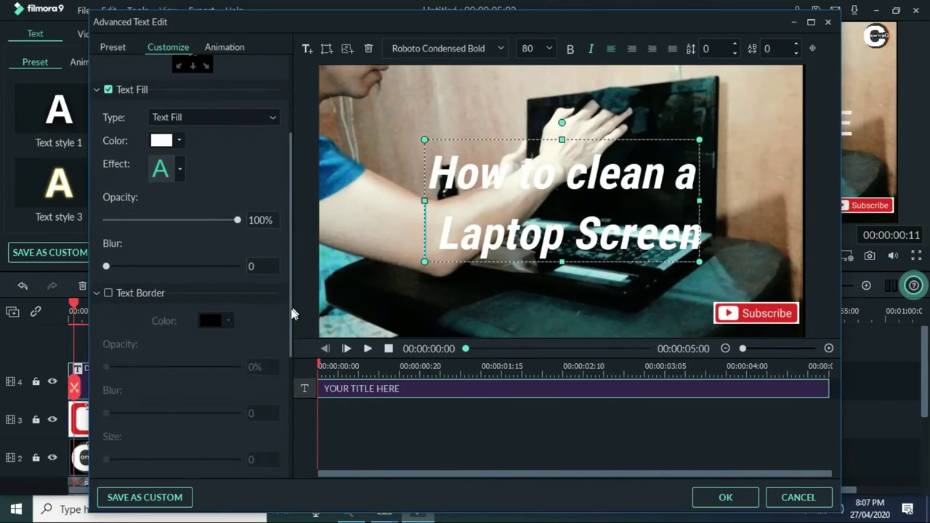
click(108, 293)
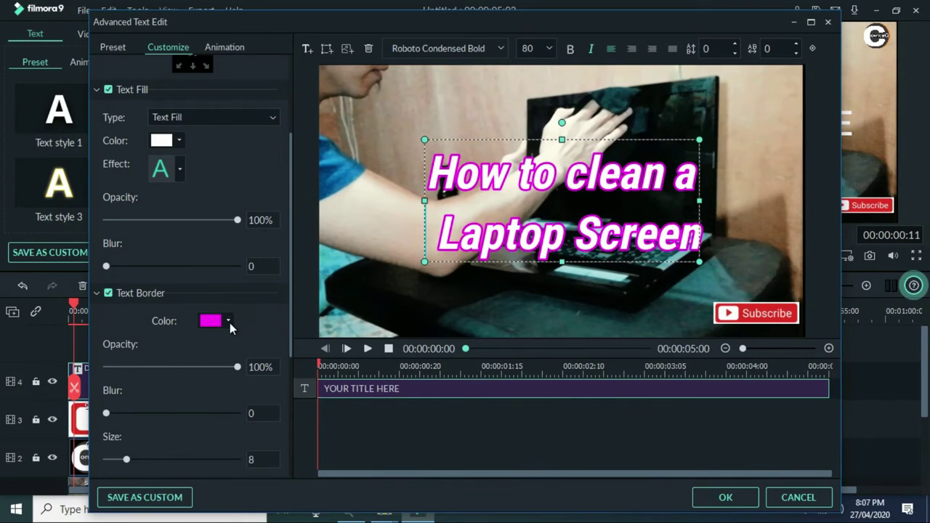
click(228, 322)
click(251, 398)
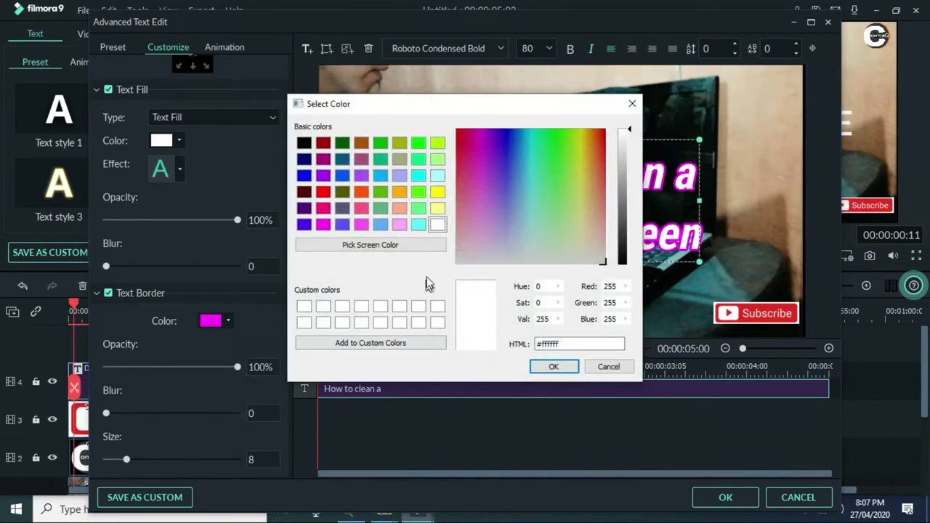
click(399, 191)
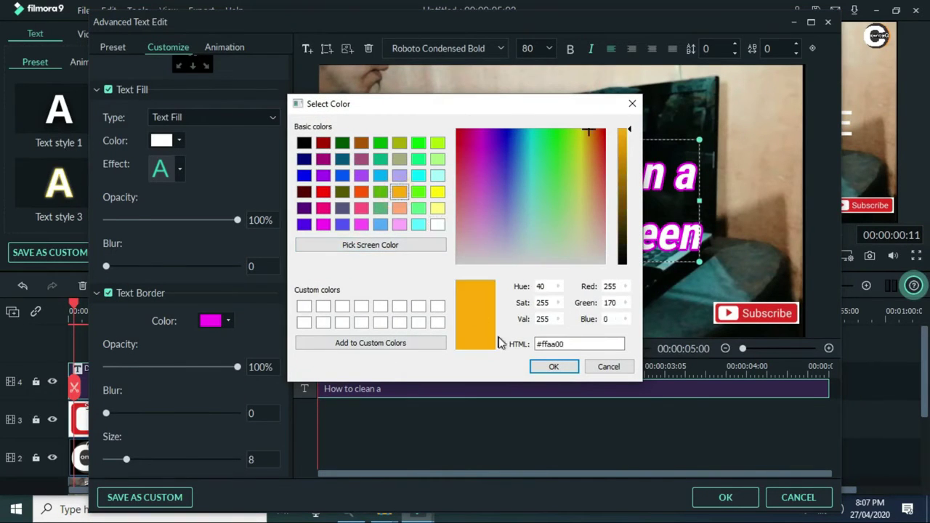
click(554, 366)
Set the title's text border size to 28 and its border blur to 2.
drag(292, 208, 294, 250)
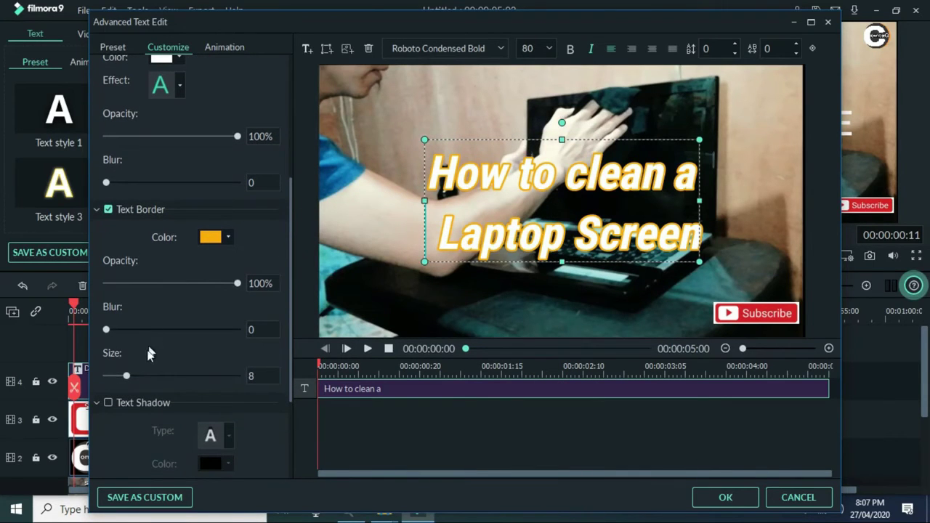
drag(126, 378, 180, 378)
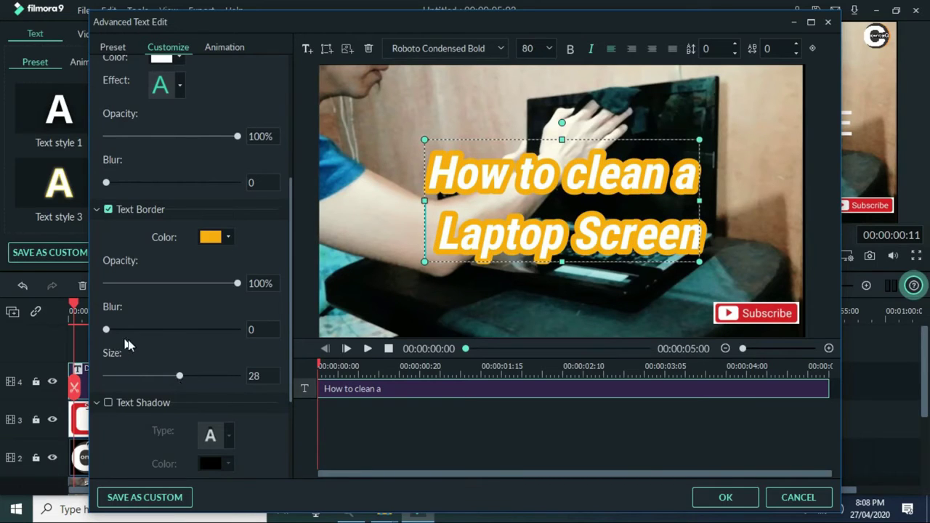
drag(107, 329, 137, 335)
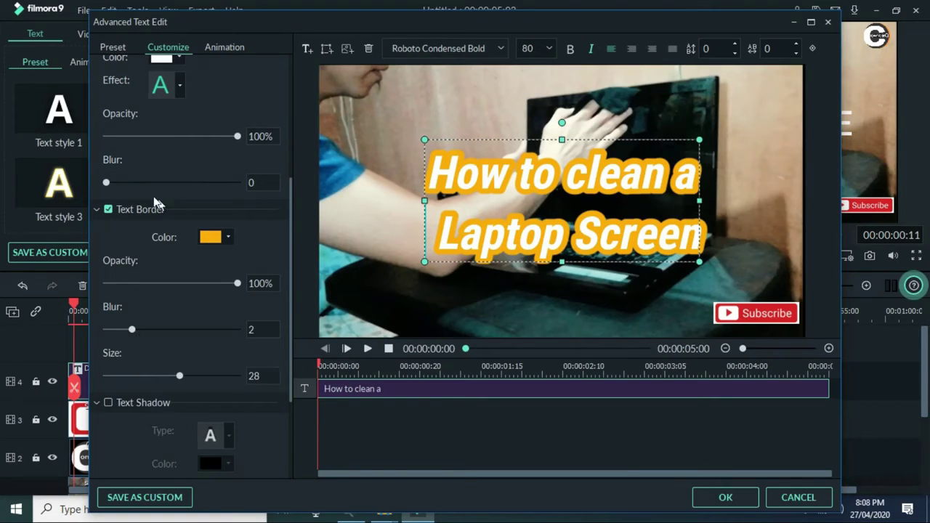
drag(108, 182, 80, 179)
Enable the text shadow on the title and set its color to black.
drag(291, 226, 287, 262)
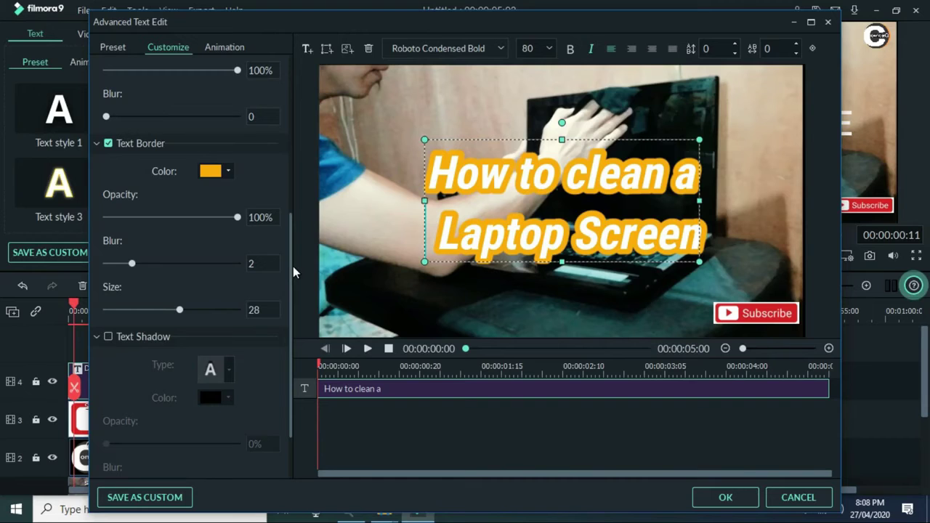
click(109, 336)
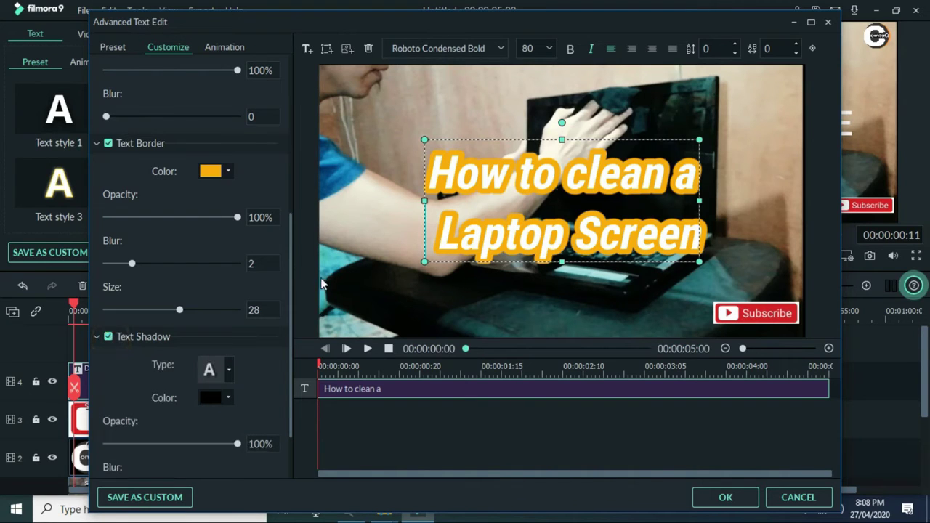
drag(289, 273, 289, 306)
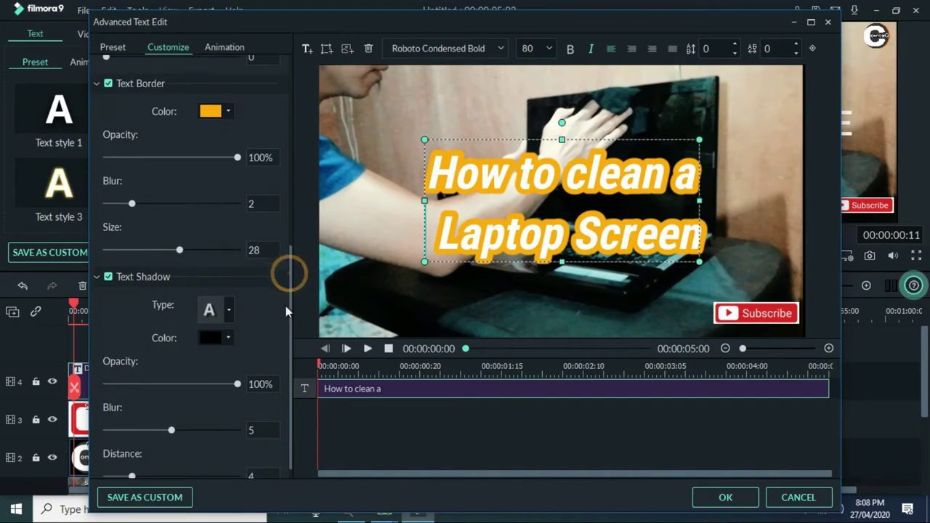
click(229, 339)
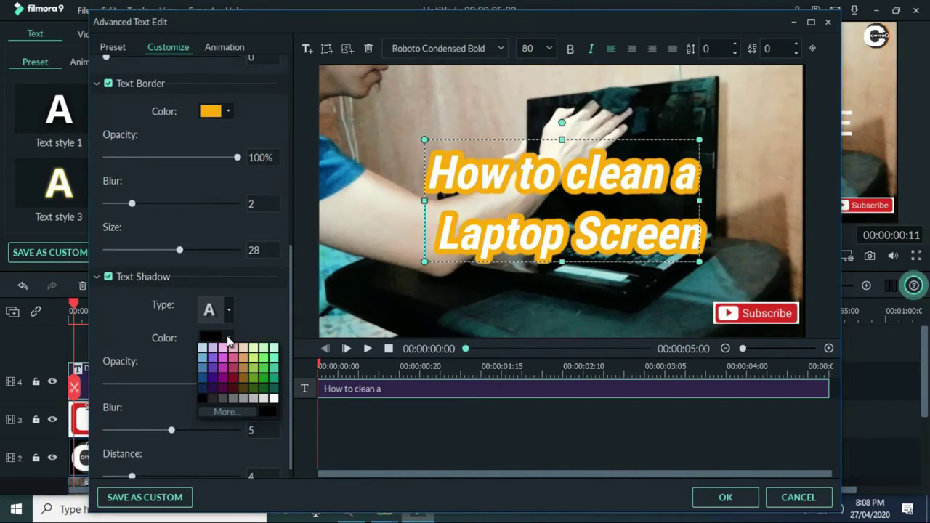
click(236, 412)
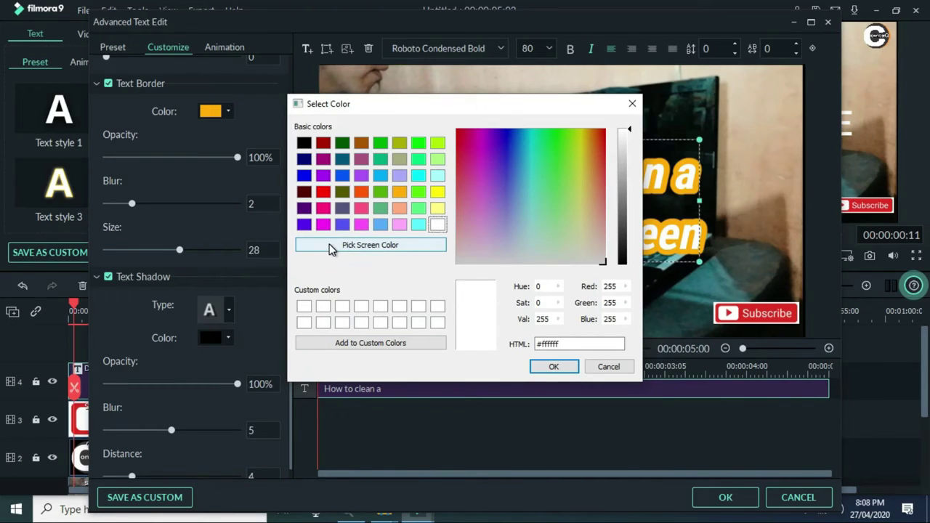
click(304, 143)
click(554, 367)
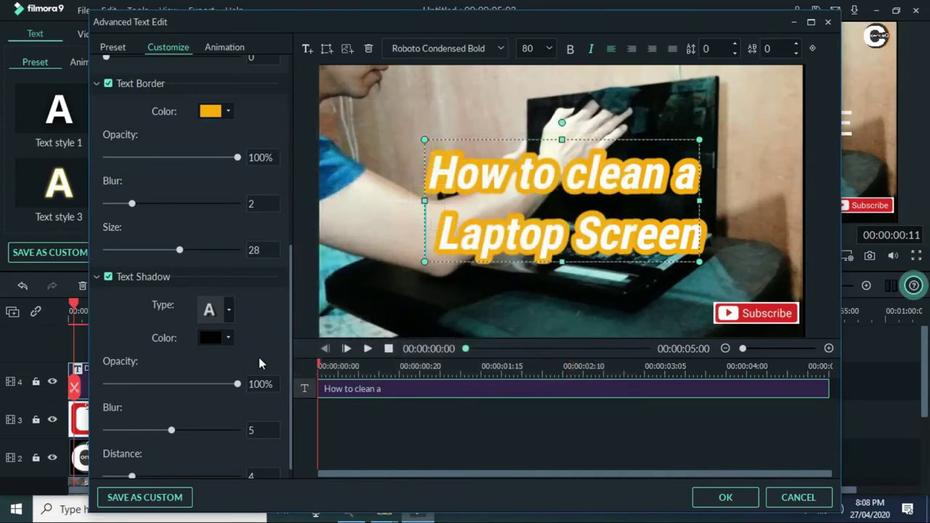
Set the text shadow's blur to 7 and distance to 11, and apply the advanced text edits.
drag(171, 430, 198, 430)
scroll(293, 276, down, 2)
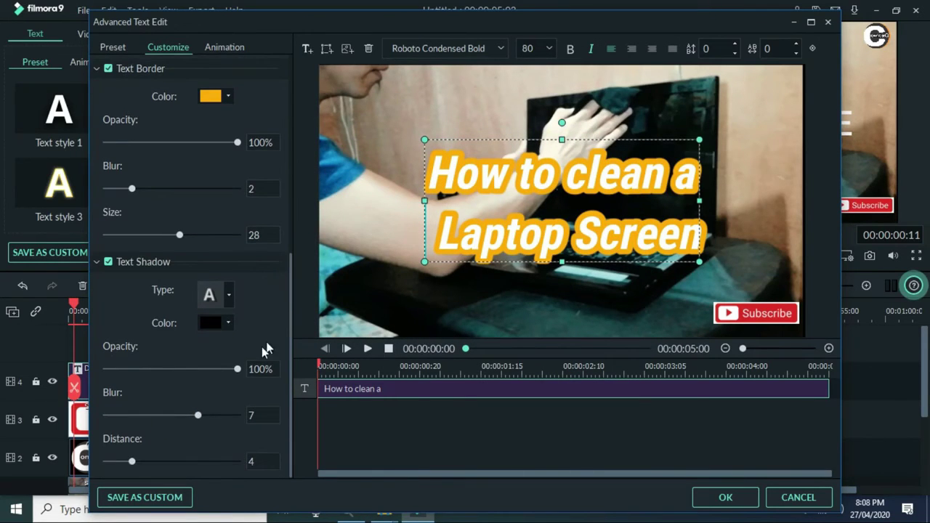
drag(132, 461, 181, 458)
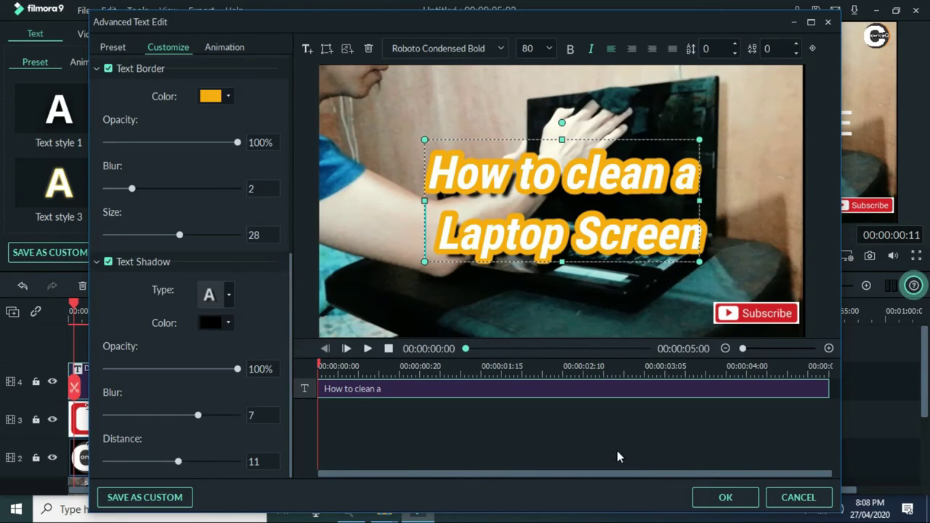
click(735, 498)
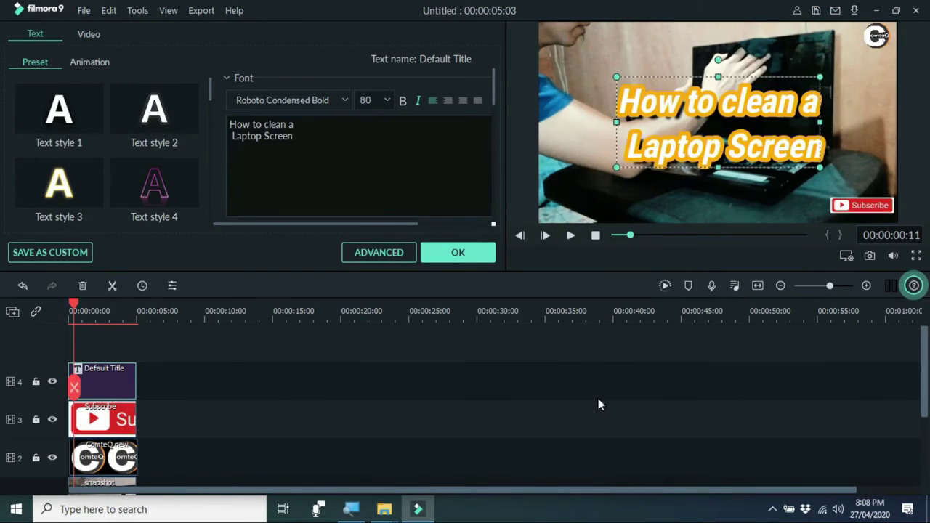
Take a snapshot of the composed frame and reveal the new snapshot1 image in File Explorer.
click(869, 256)
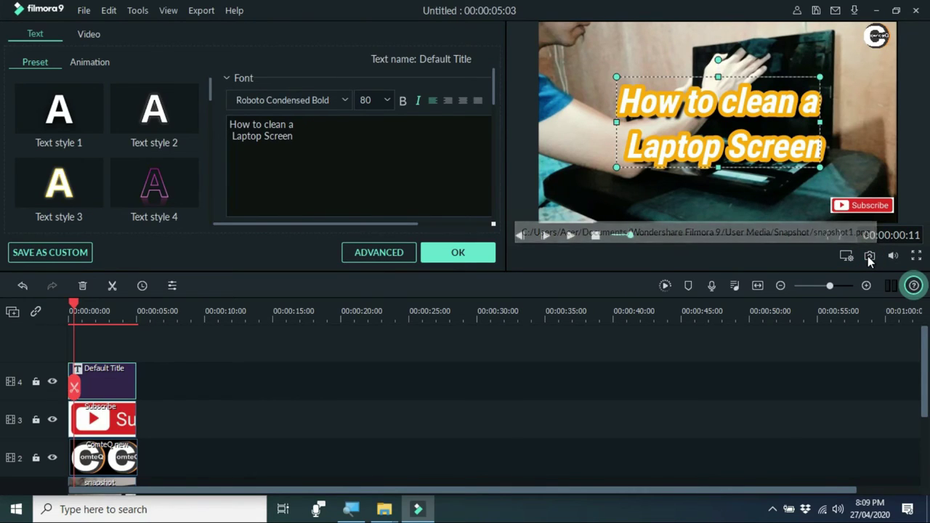
click(476, 254)
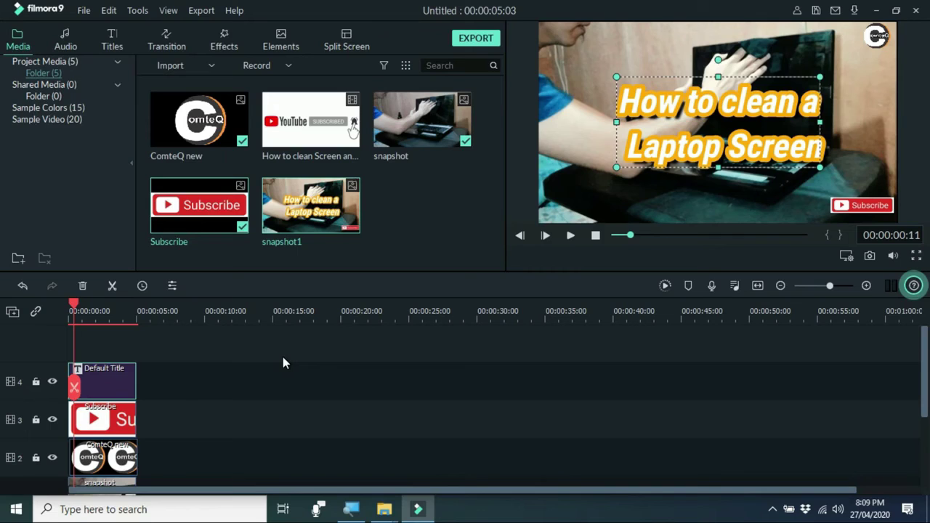
right_click(339, 210)
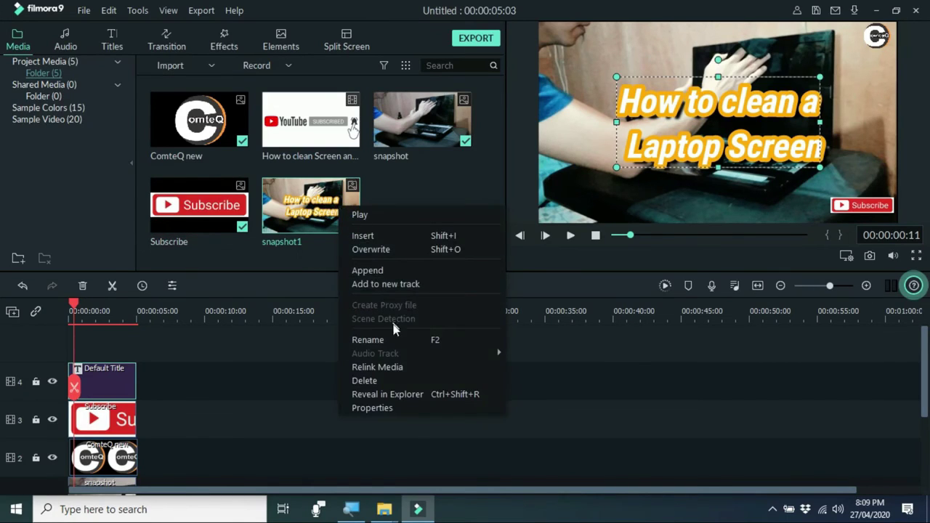
click(409, 396)
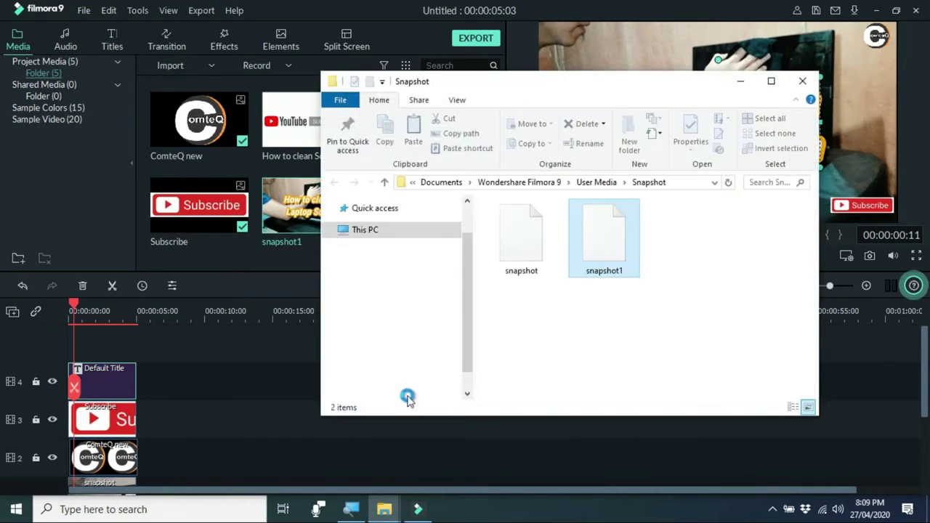
View the snapshot1 image from the Snapshot folder in the photo viewer and close it.
double_click(613, 255)
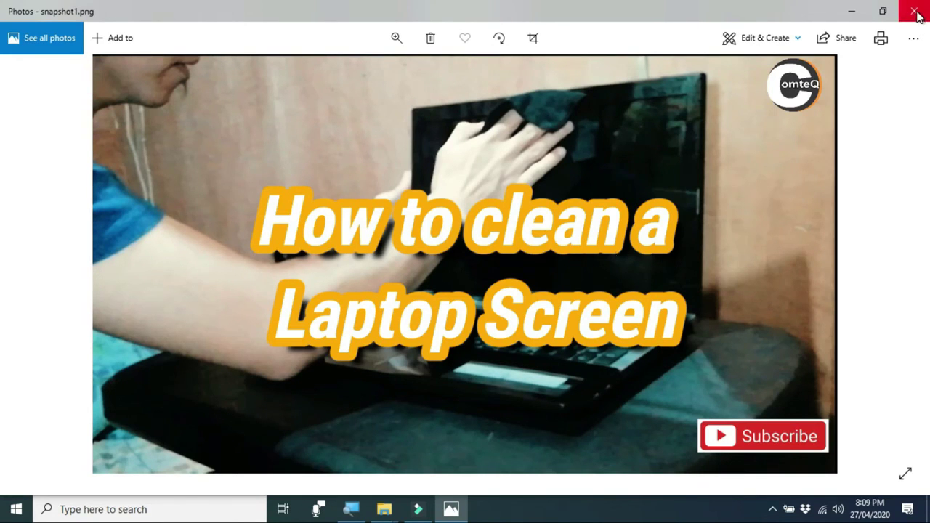
click(917, 13)
Copy the snapshot1 file from the Snapshot folder to the Windows desktop.
right_click(623, 243)
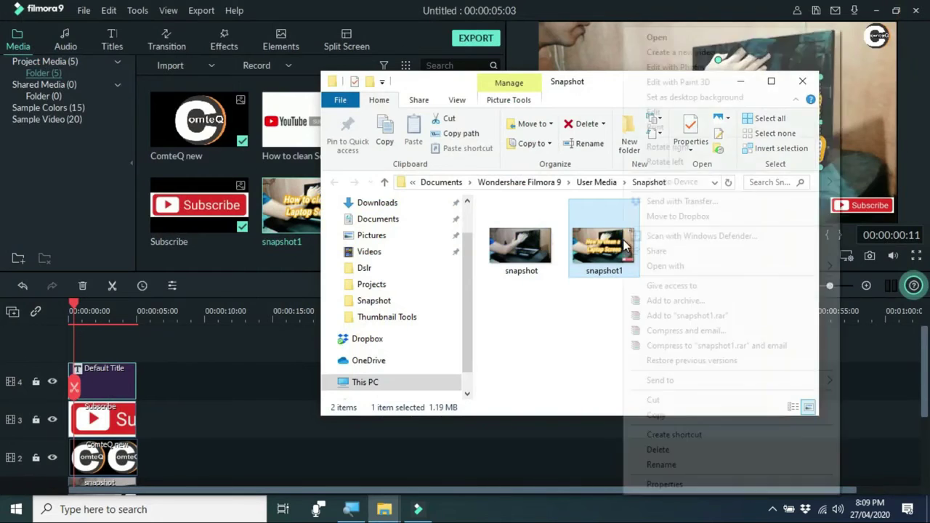
click(656, 415)
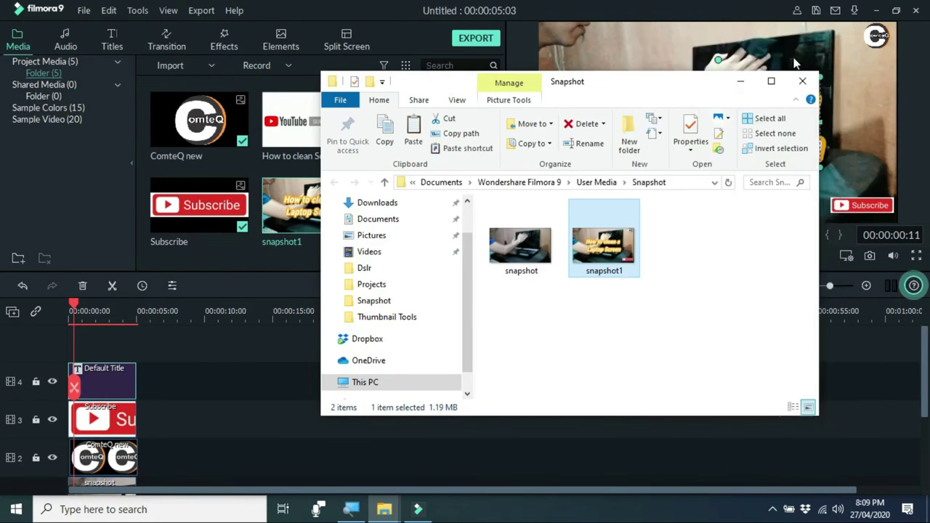
click(741, 78)
click(875, 10)
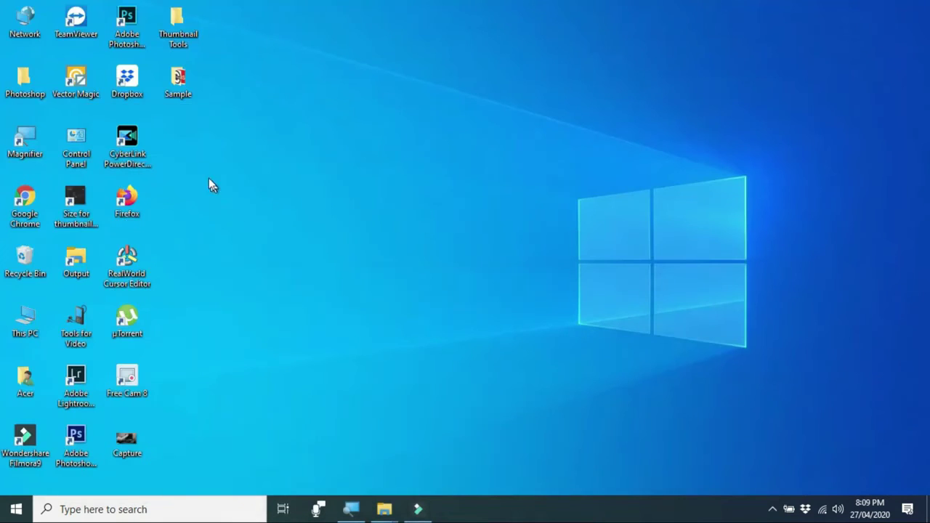
right_click(183, 142)
click(220, 202)
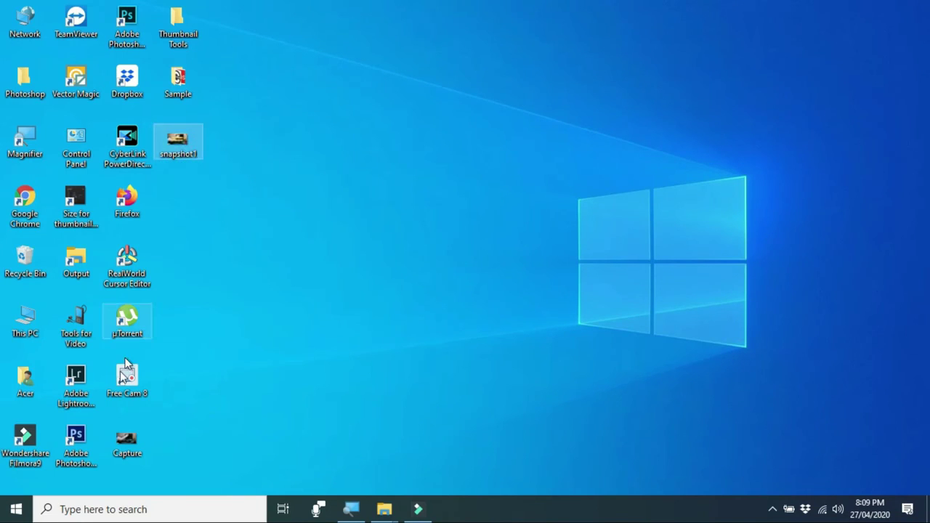
Check the desktop copy of snapshot1 in the photo viewer and close it.
double_click(178, 140)
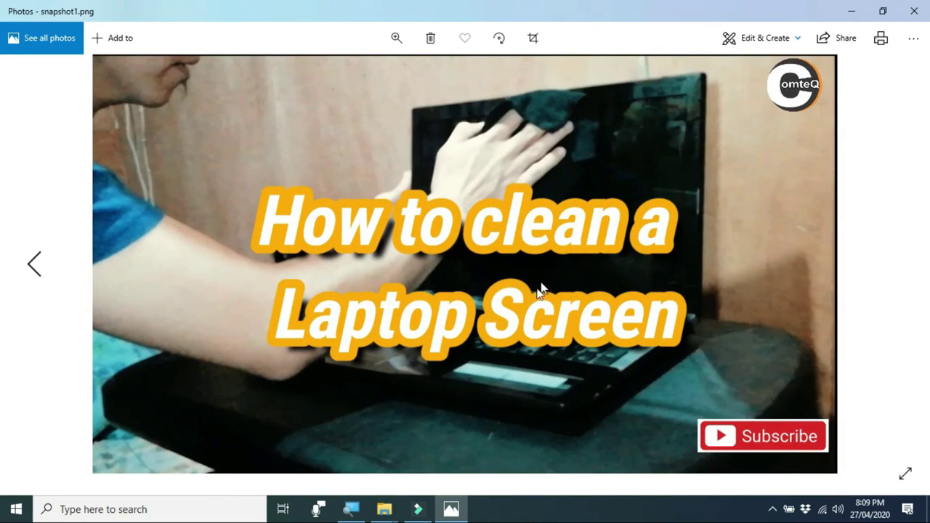
click(914, 11)
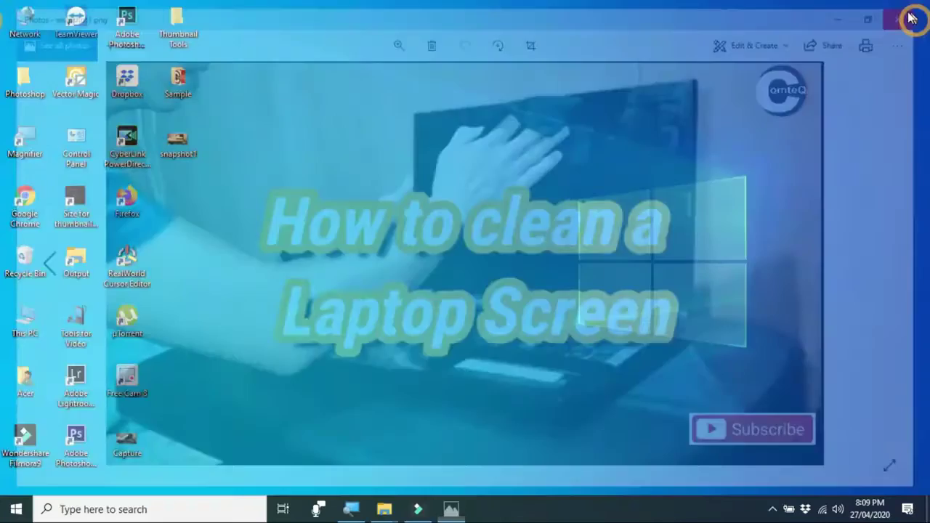